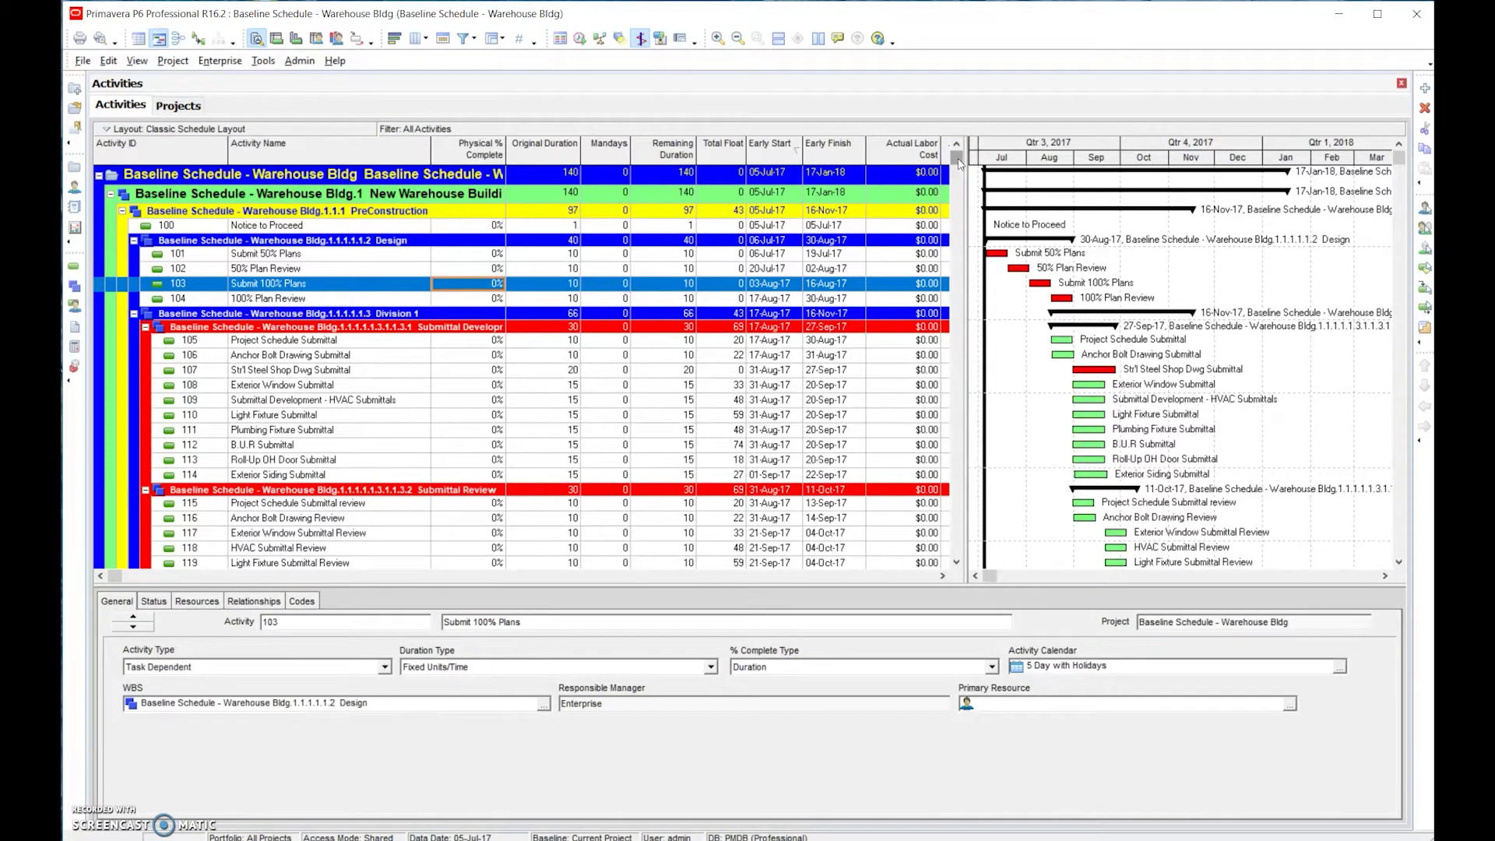
- Select Notice to Proceed, then scroll to the bottom and select A1590 C of O Inspection (CCD)
{"action": "left_click", "coordinate": [352, 227]}
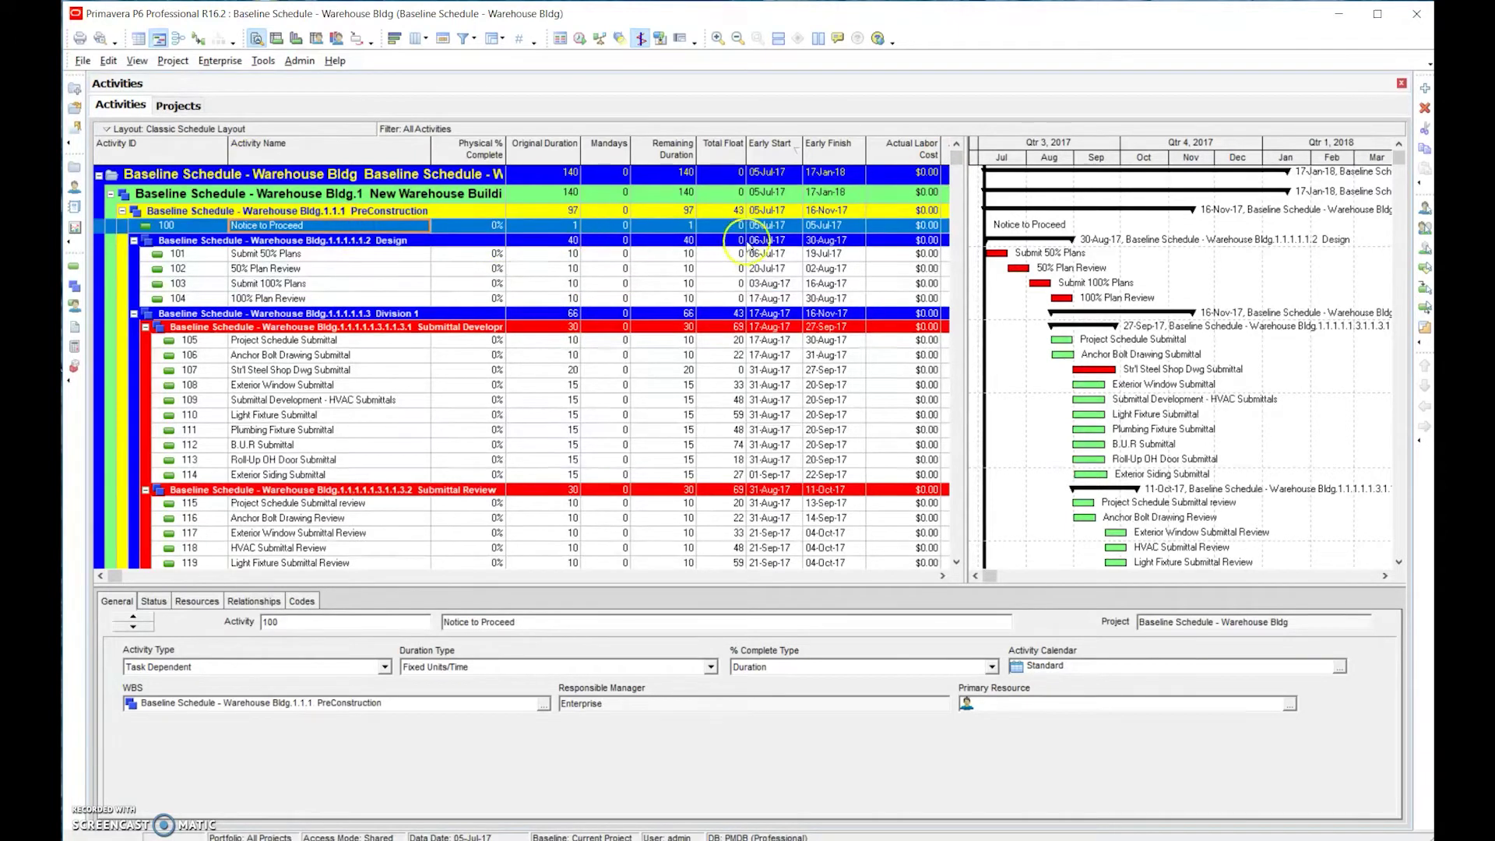
{"action": "left_click", "coordinate": [792, 227]}
{"action": "left_click_drag", "start_coordinate": [956, 157], "coordinate": [771, 560]}
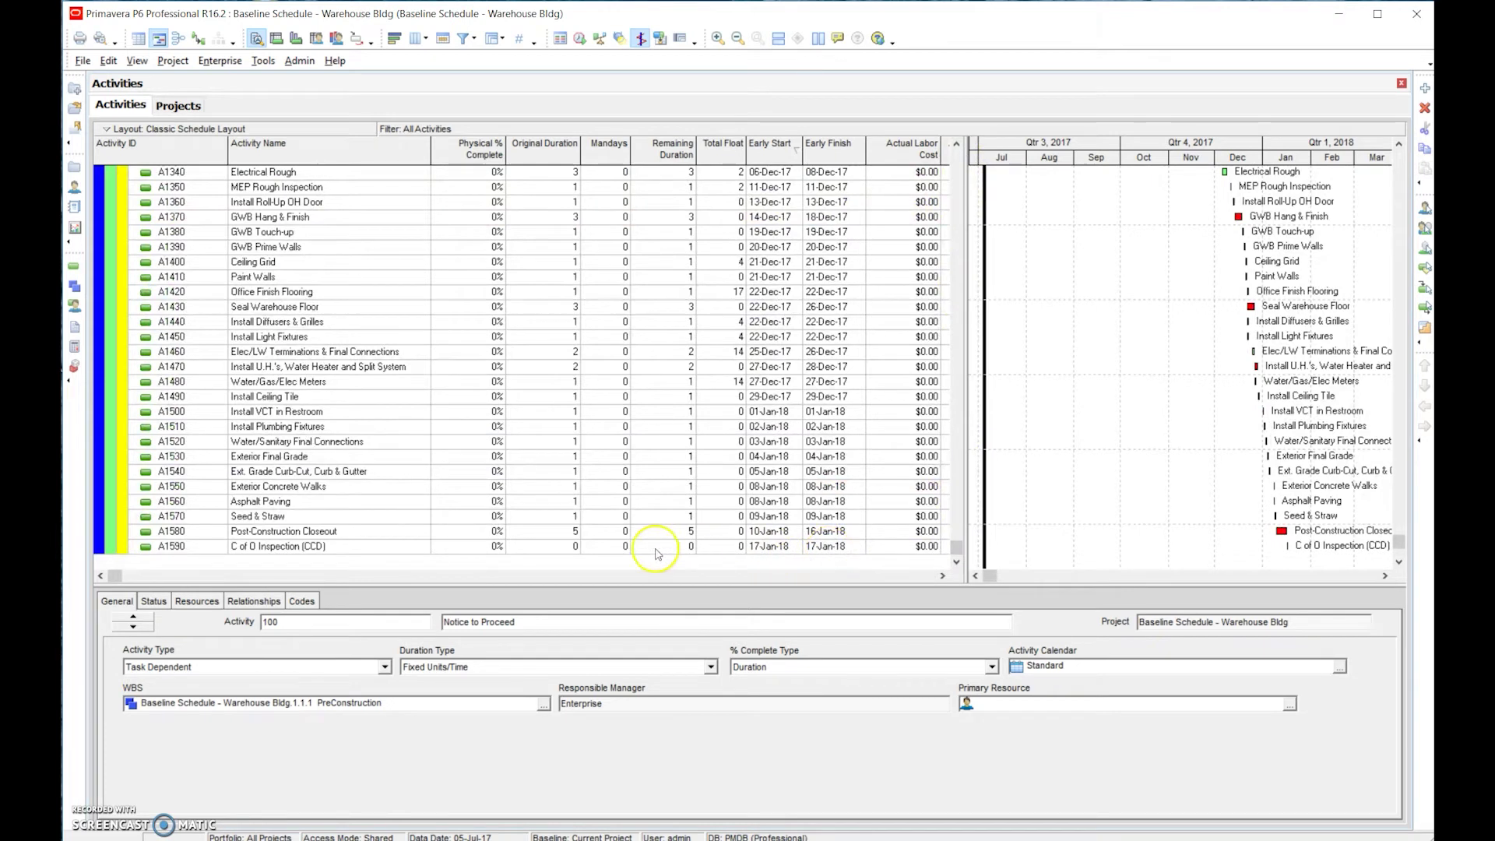
{"action": "left_click", "coordinate": [372, 549]}
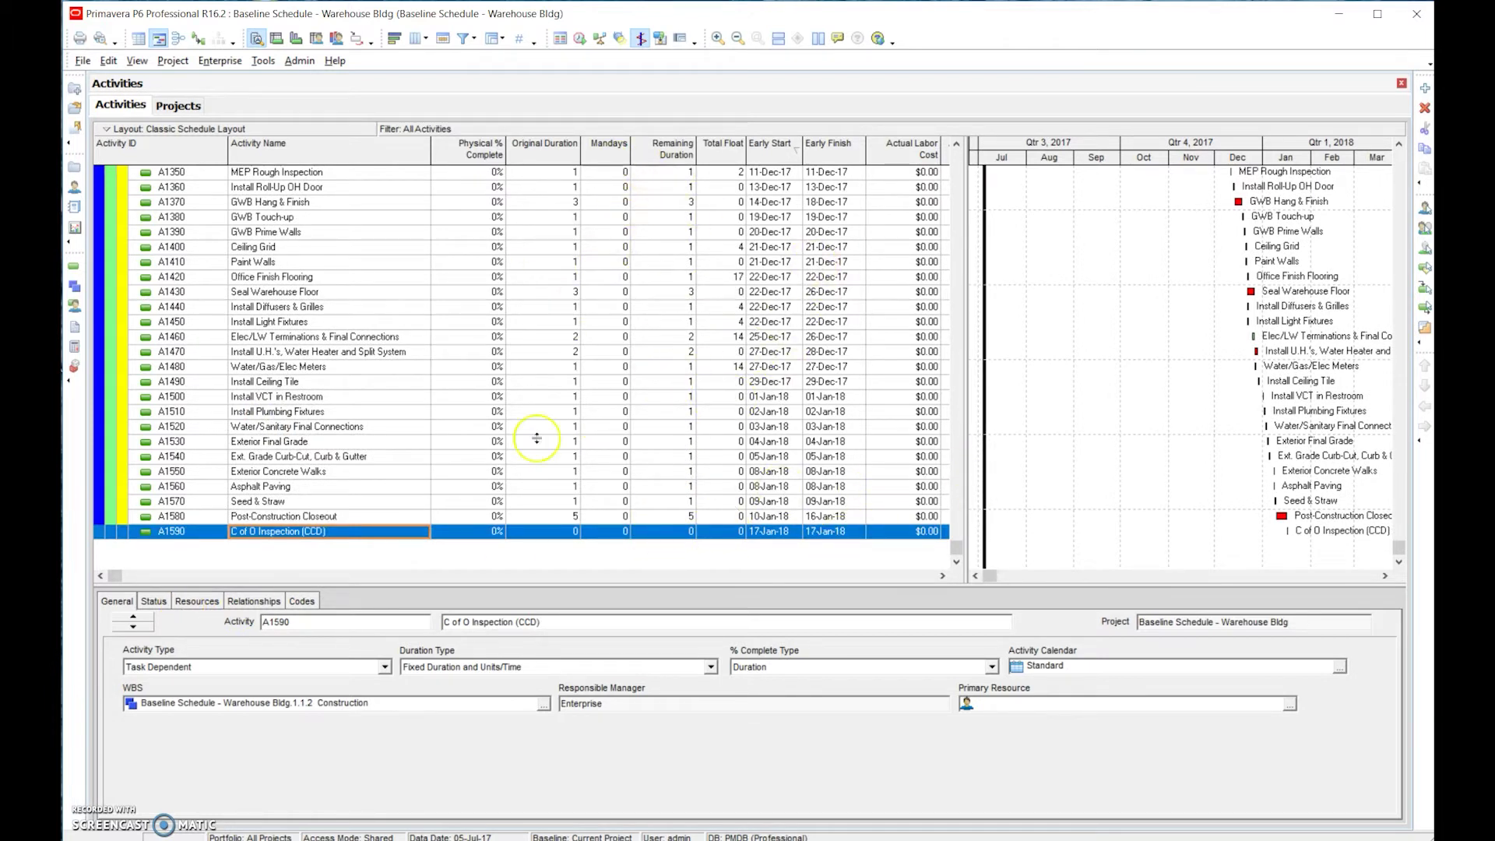
- Give A1590 a Finish On or Before constraint date of 20-Dec-17
{"action": "left_click", "coordinate": [154, 601]}
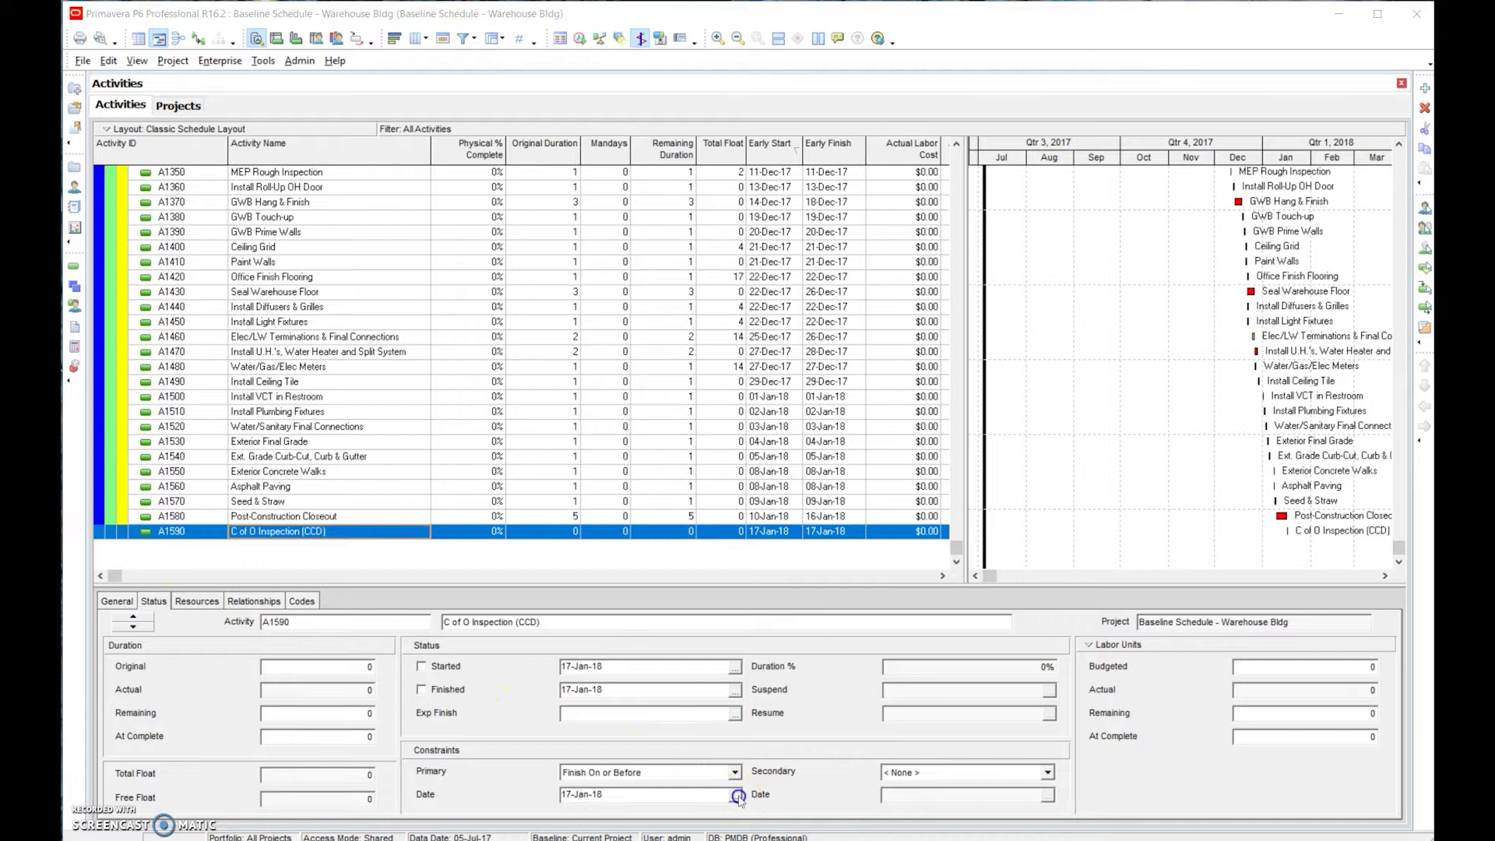
{"action": "left_click", "coordinate": [735, 795]}
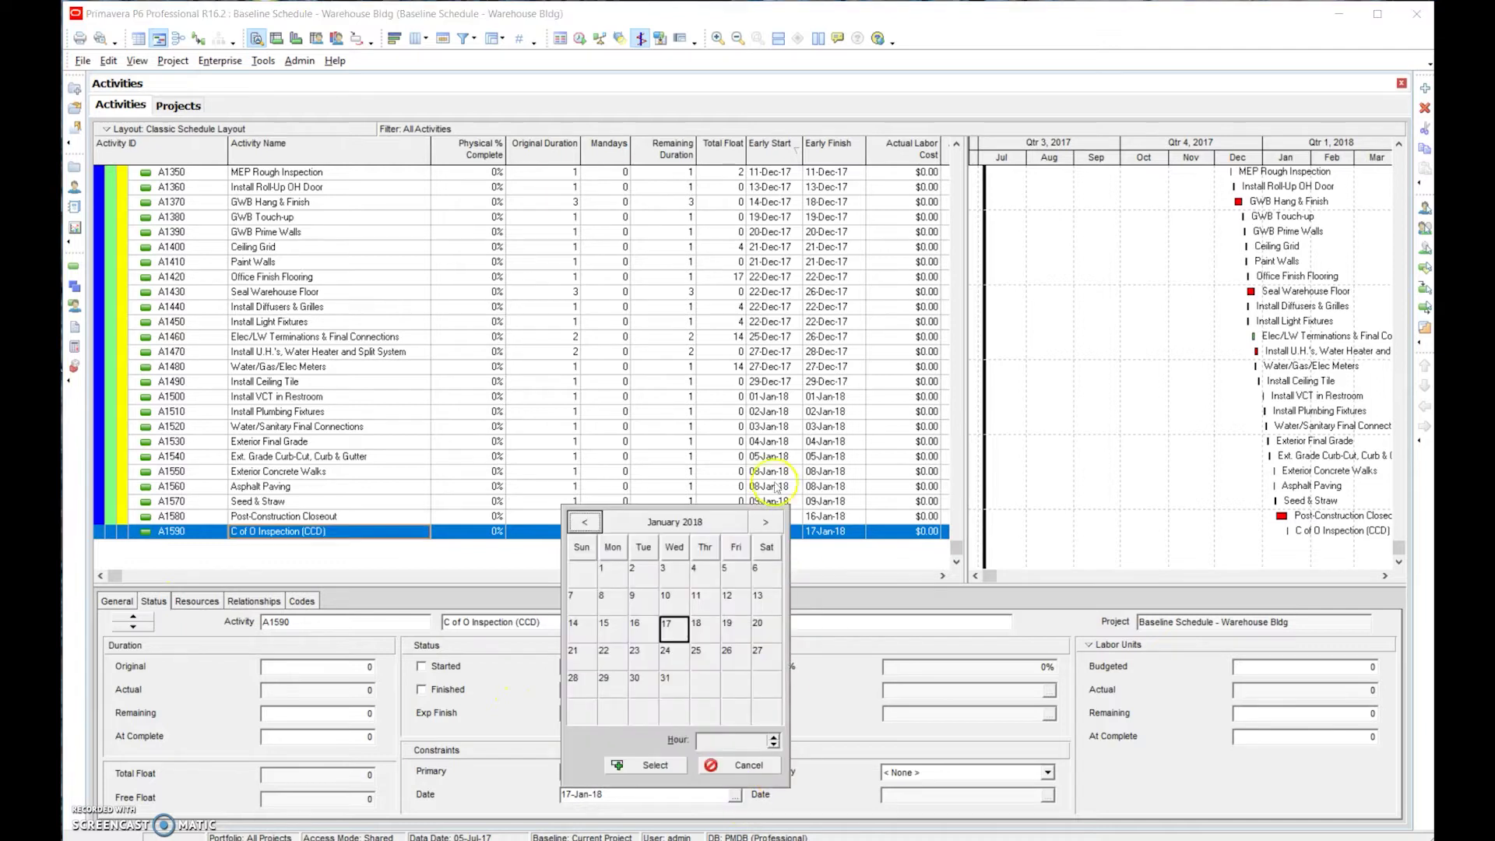
{"action": "left_click", "coordinate": [592, 527]}
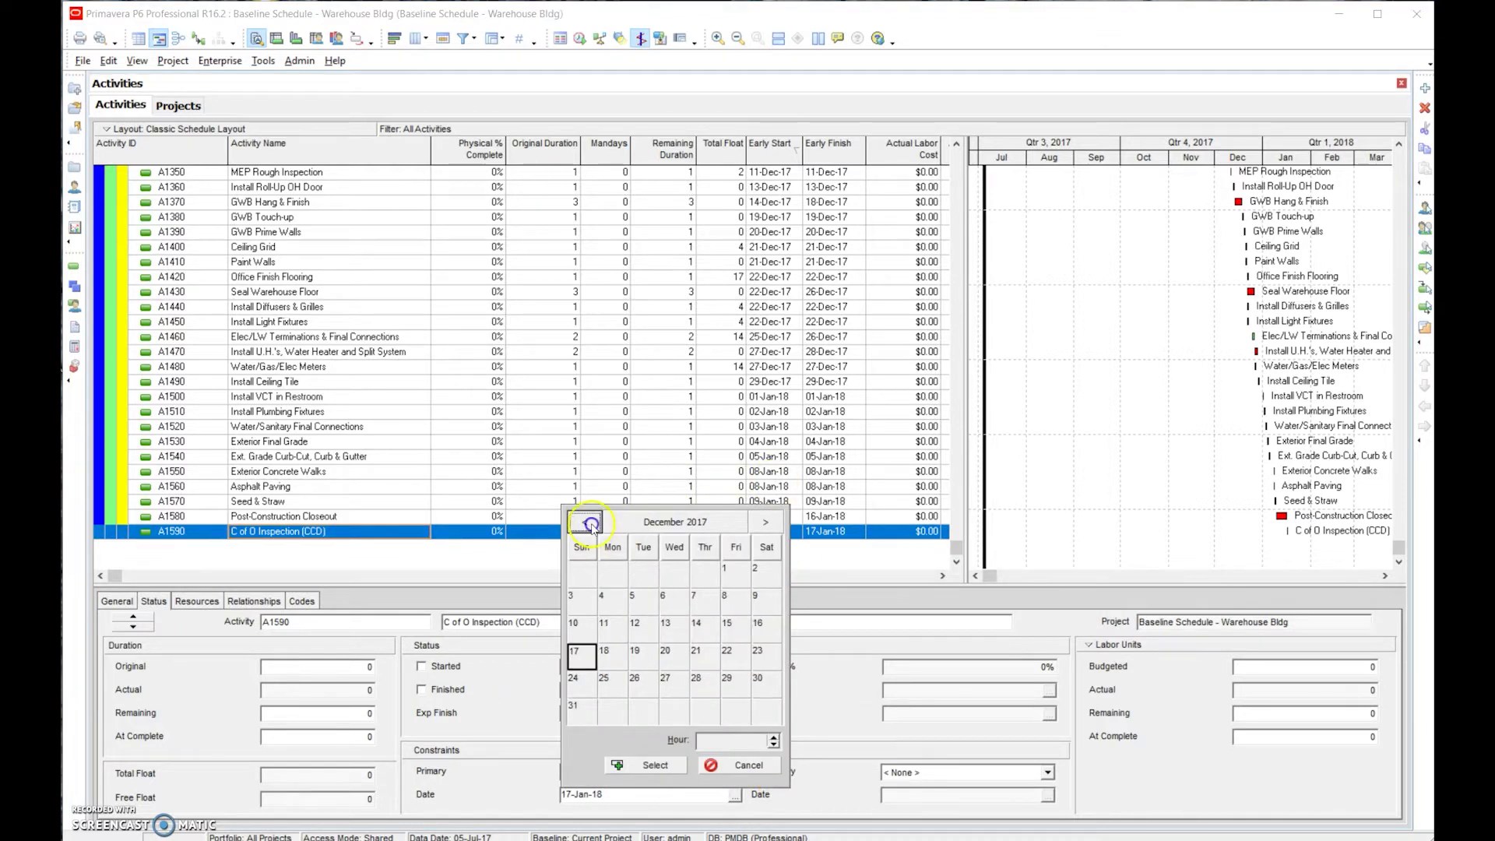
{"action": "left_click", "coordinate": [674, 660]}
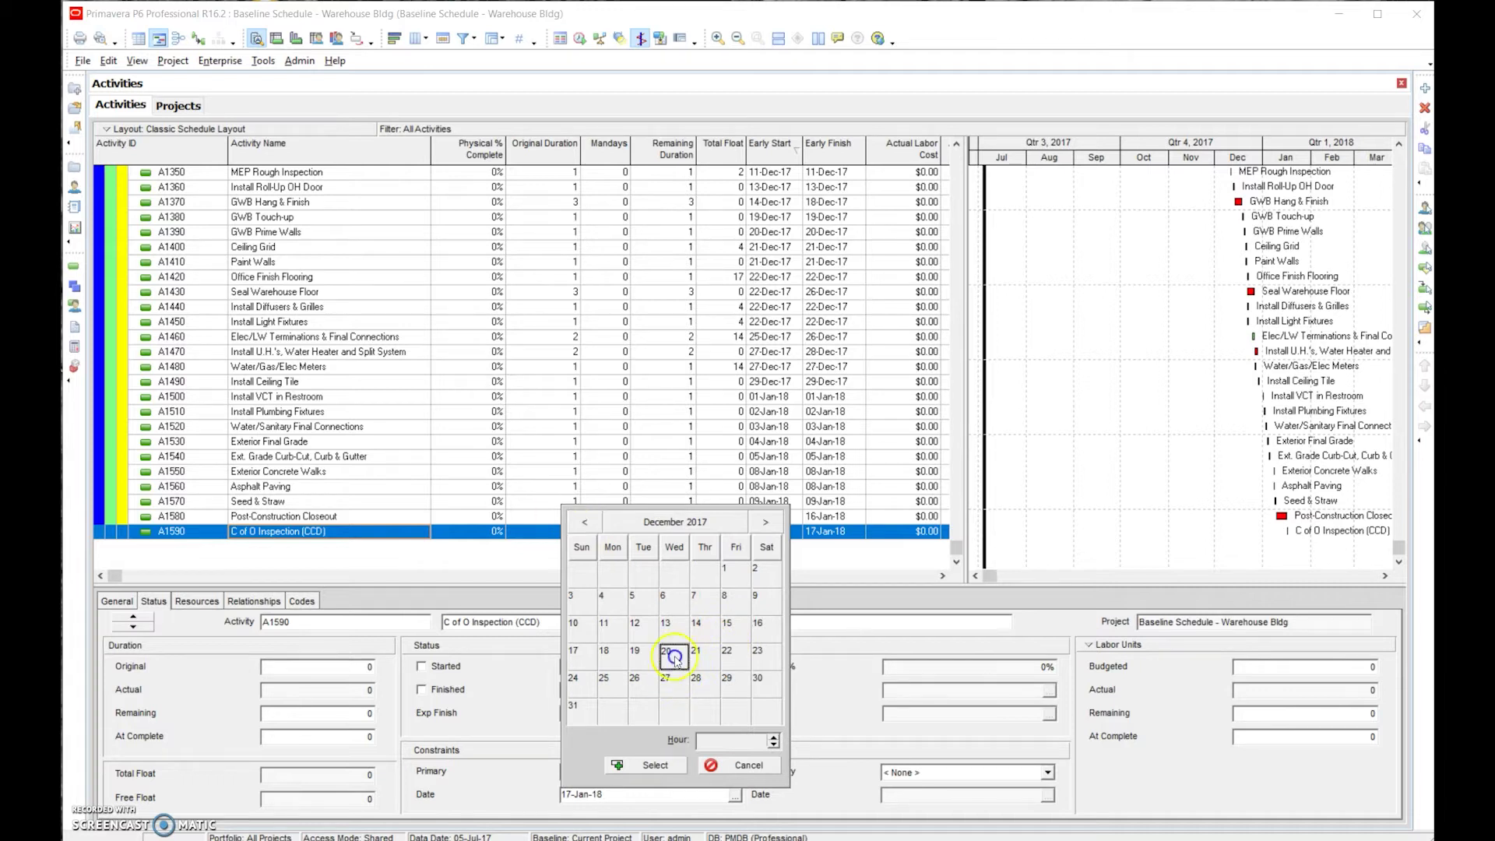
{"action": "left_click", "coordinate": [655, 765]}
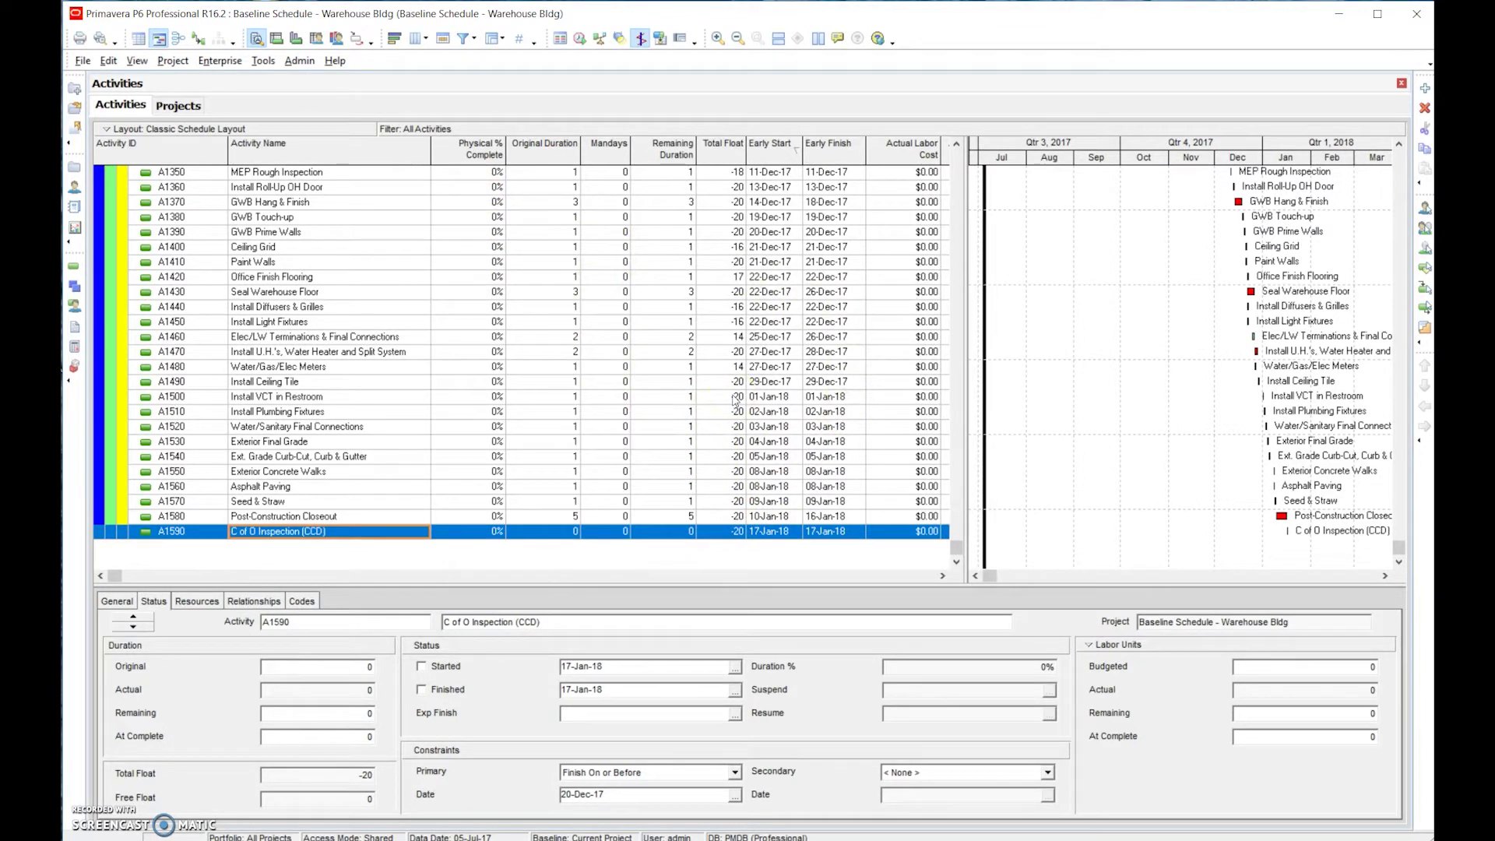
- Launch the Schedule (F9) command for the Warehouse project
{"action": "left_click", "coordinate": [958, 549]}
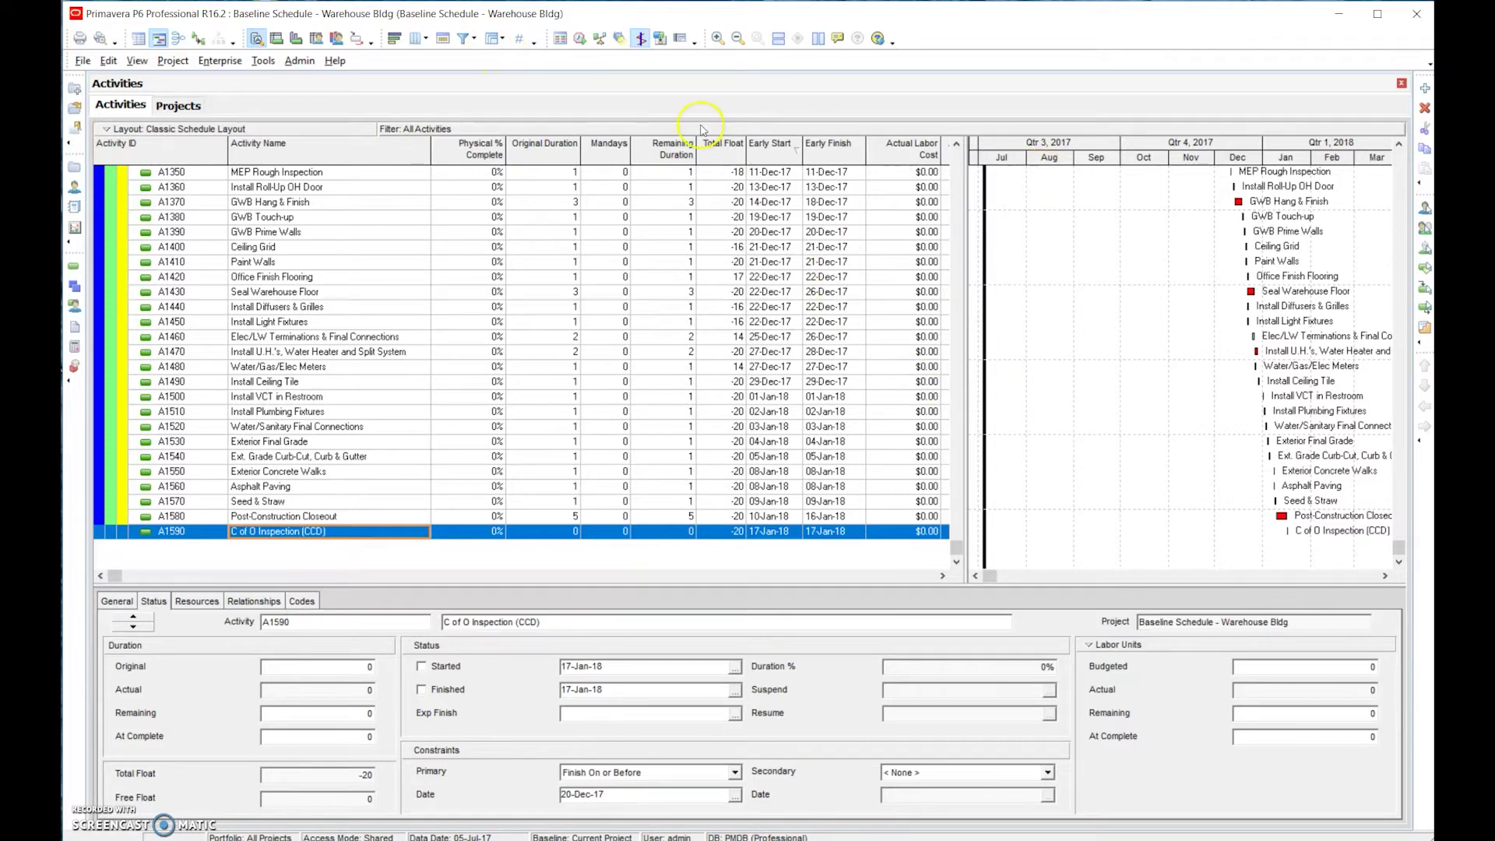
- Make open-ended activities critical, define critical by Longest Path, and reschedule the project
{"action": "left_click", "coordinate": [580, 39]}
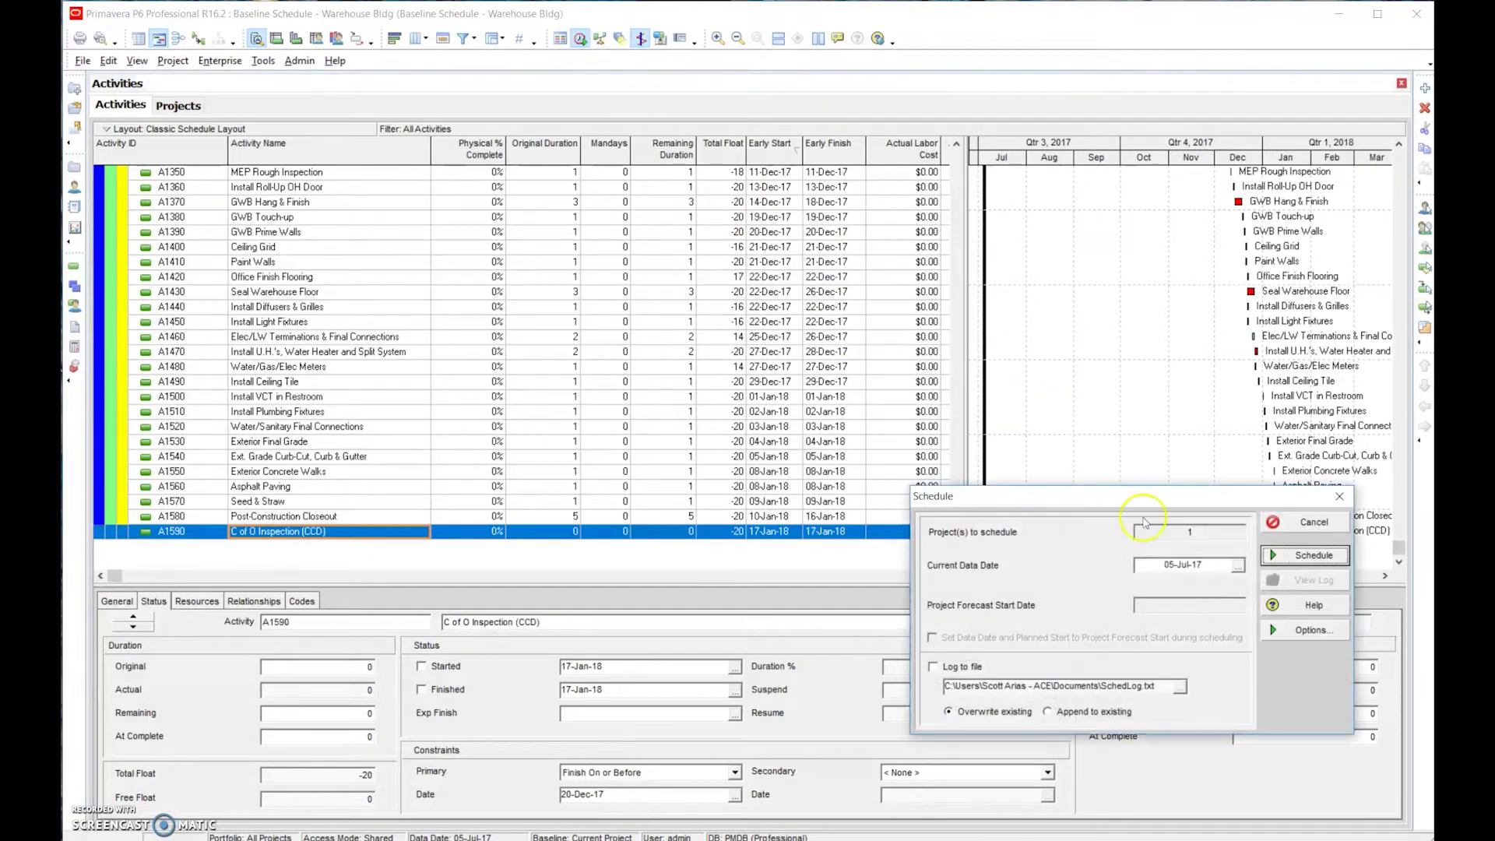
{"action": "left_click", "coordinate": [1289, 629]}
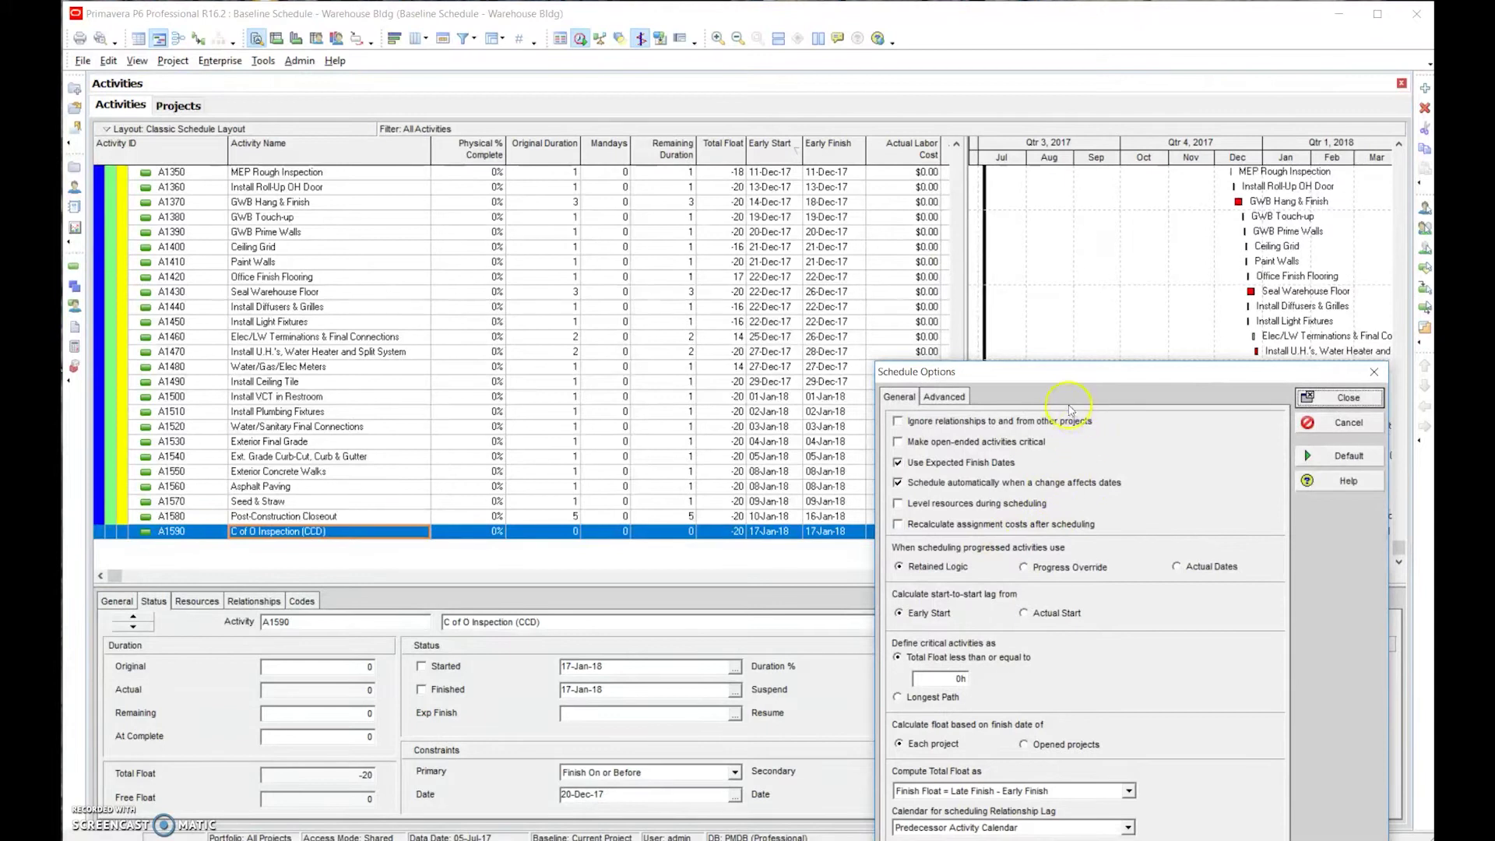
{"action": "left_click", "coordinate": [897, 442]}
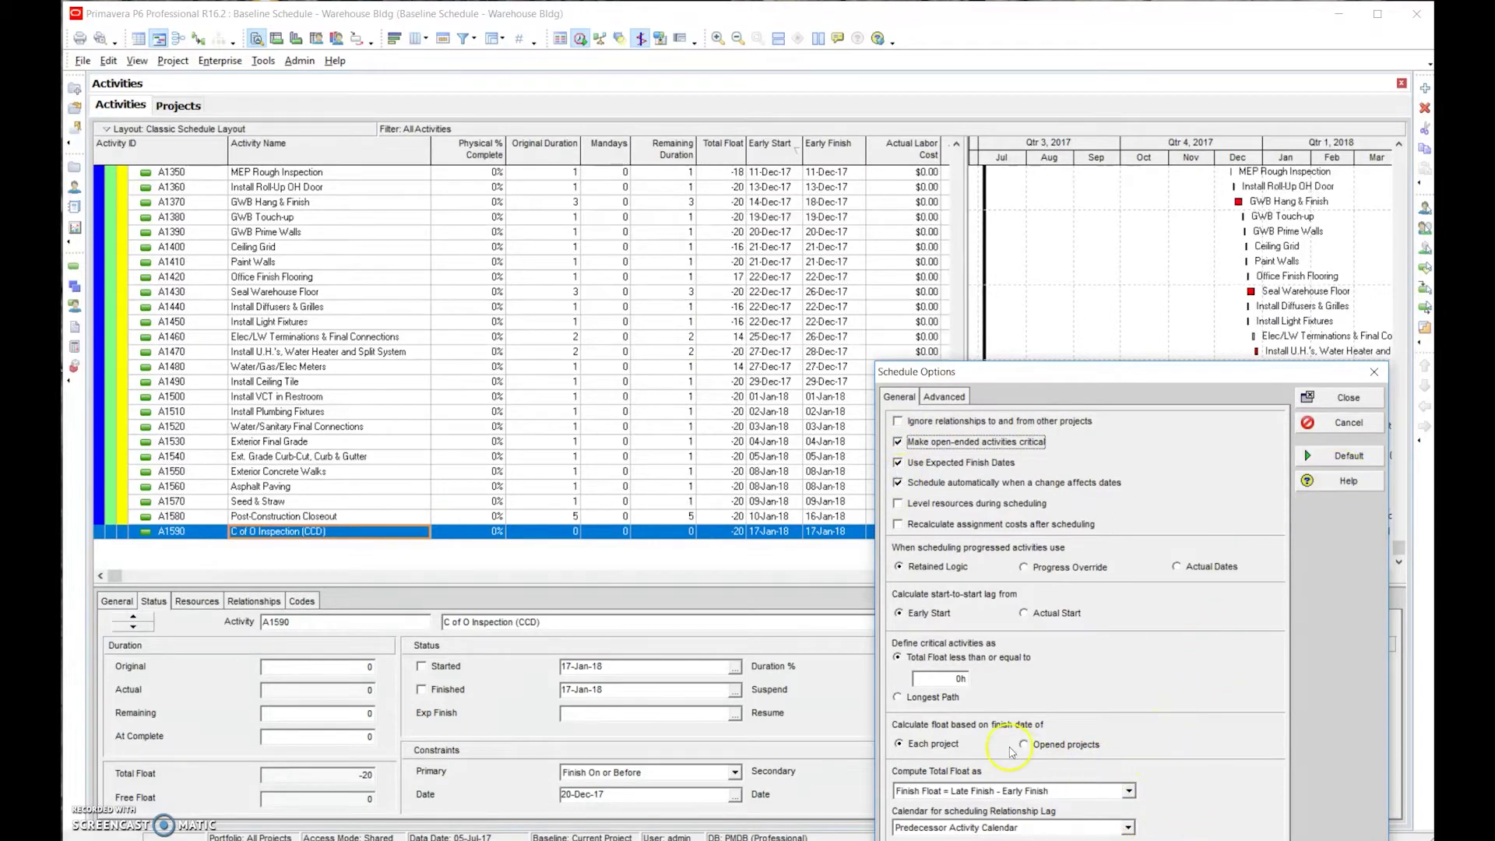
{"action": "left_click", "coordinate": [899, 698]}
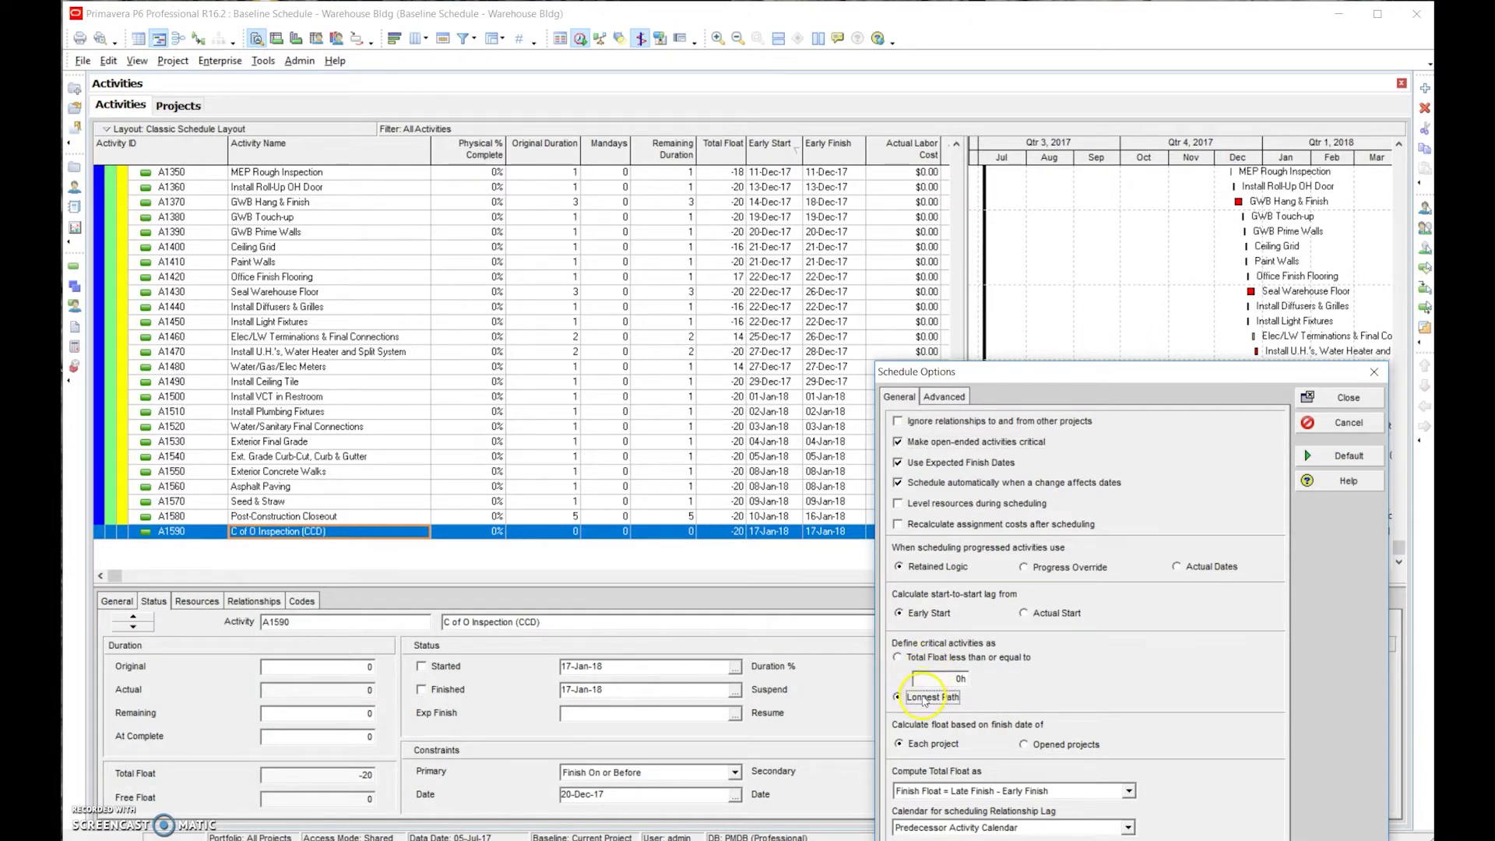
{"action": "left_click", "coordinate": [1348, 398]}
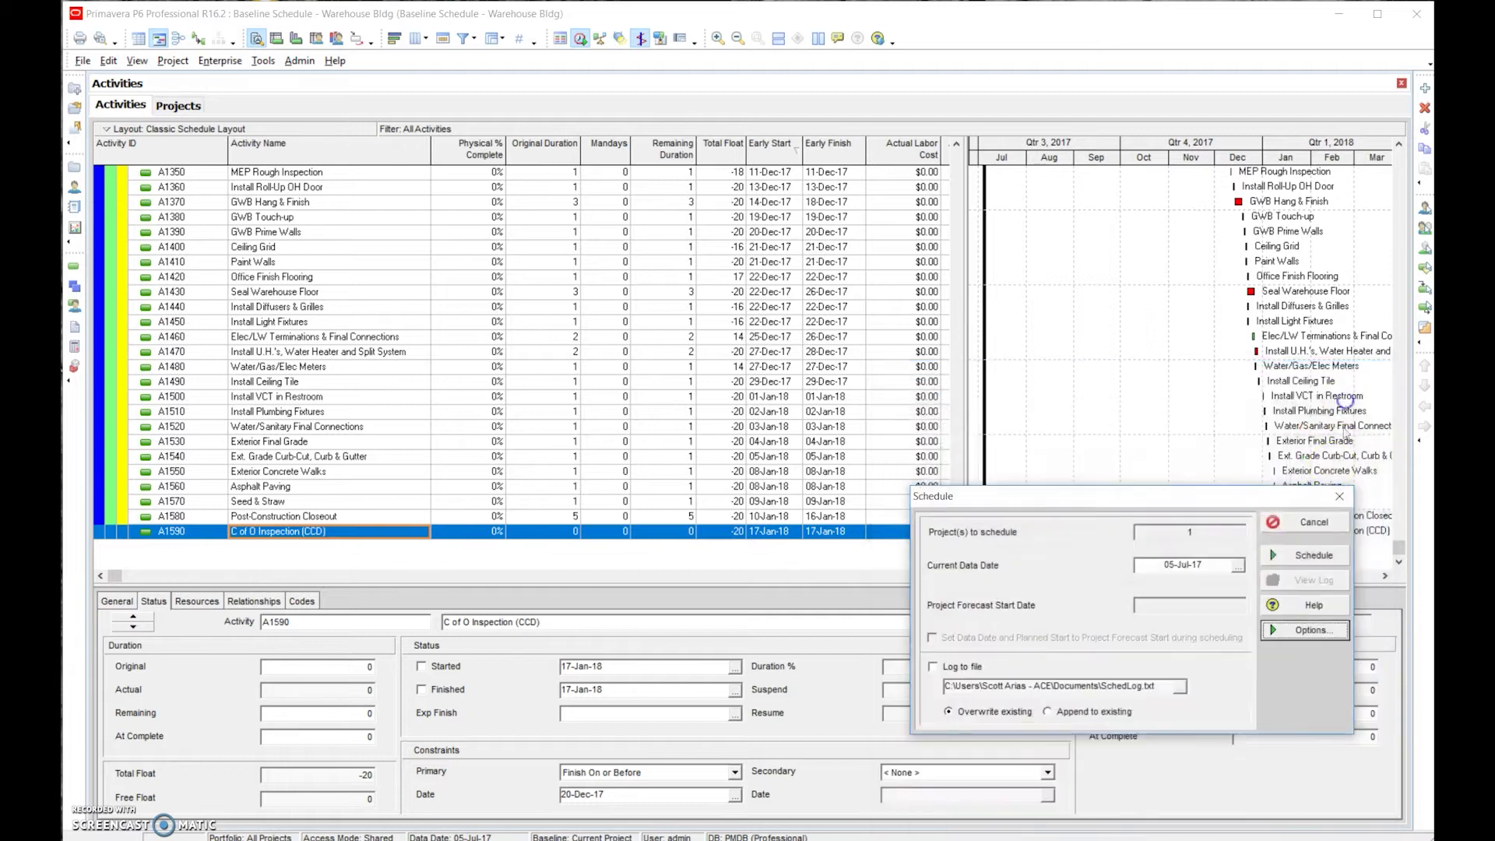
{"action": "left_click", "coordinate": [1299, 562]}
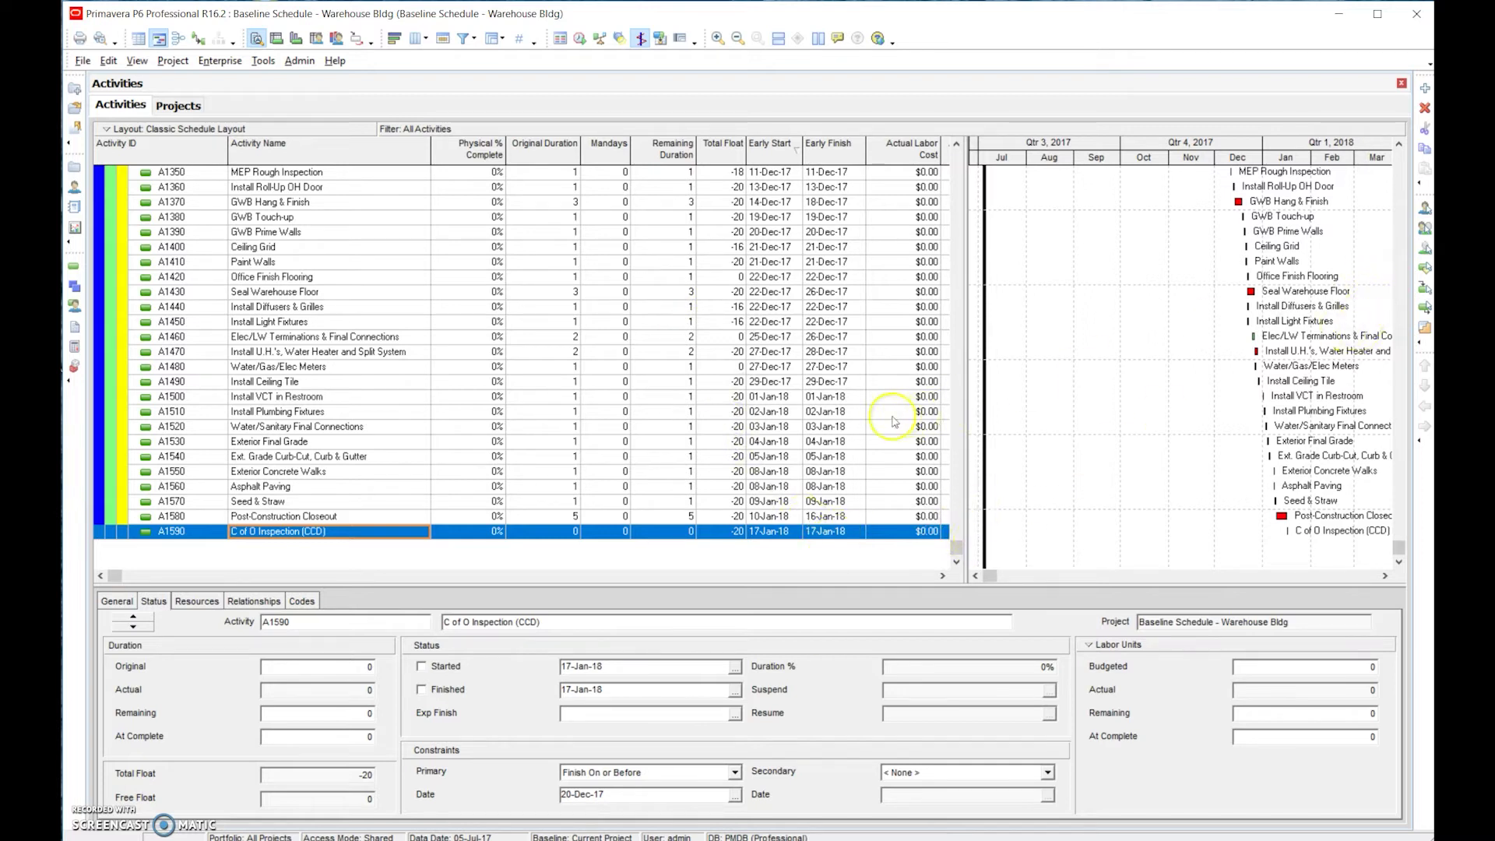
{"action": "left_click", "coordinate": [1402, 165]}
{"action": "left_click", "coordinate": [1402, 168]}
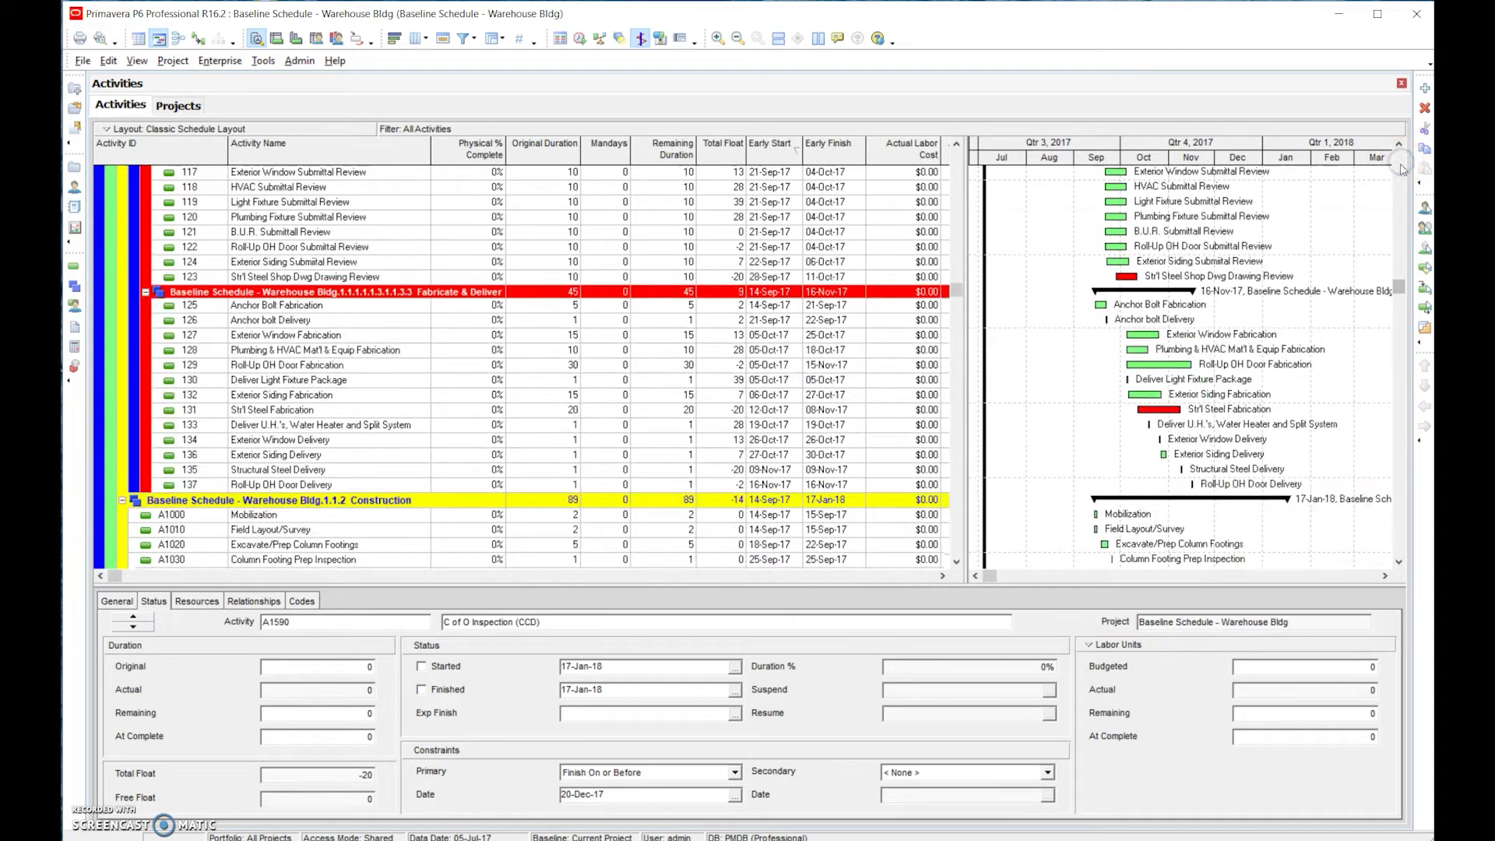
{"action": "left_click", "coordinate": [1399, 428]}
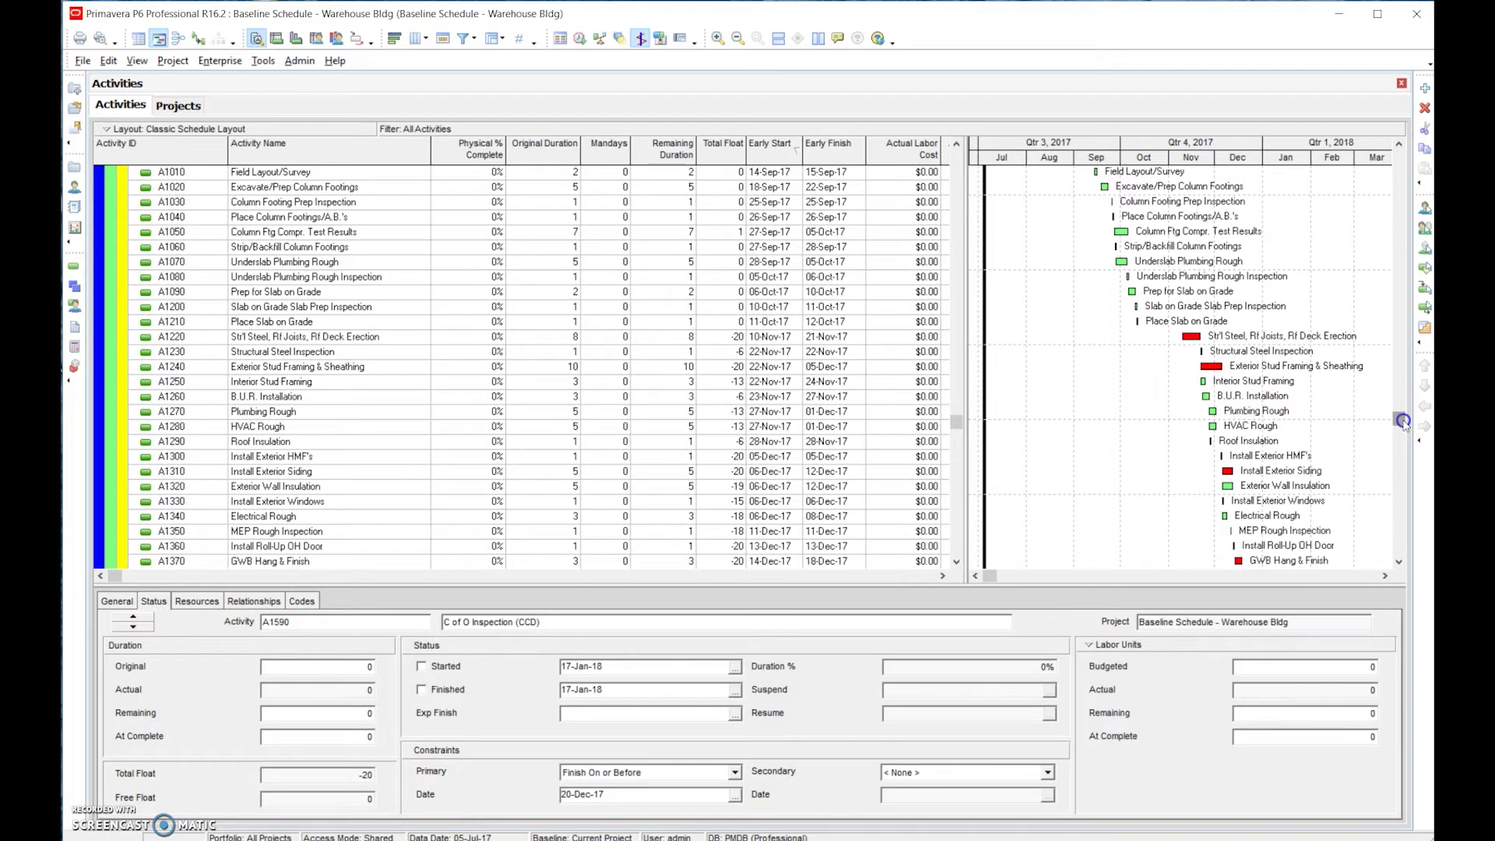
{"action": "left_click_drag", "start_coordinate": [1403, 421], "coordinate": [1399, 556]}
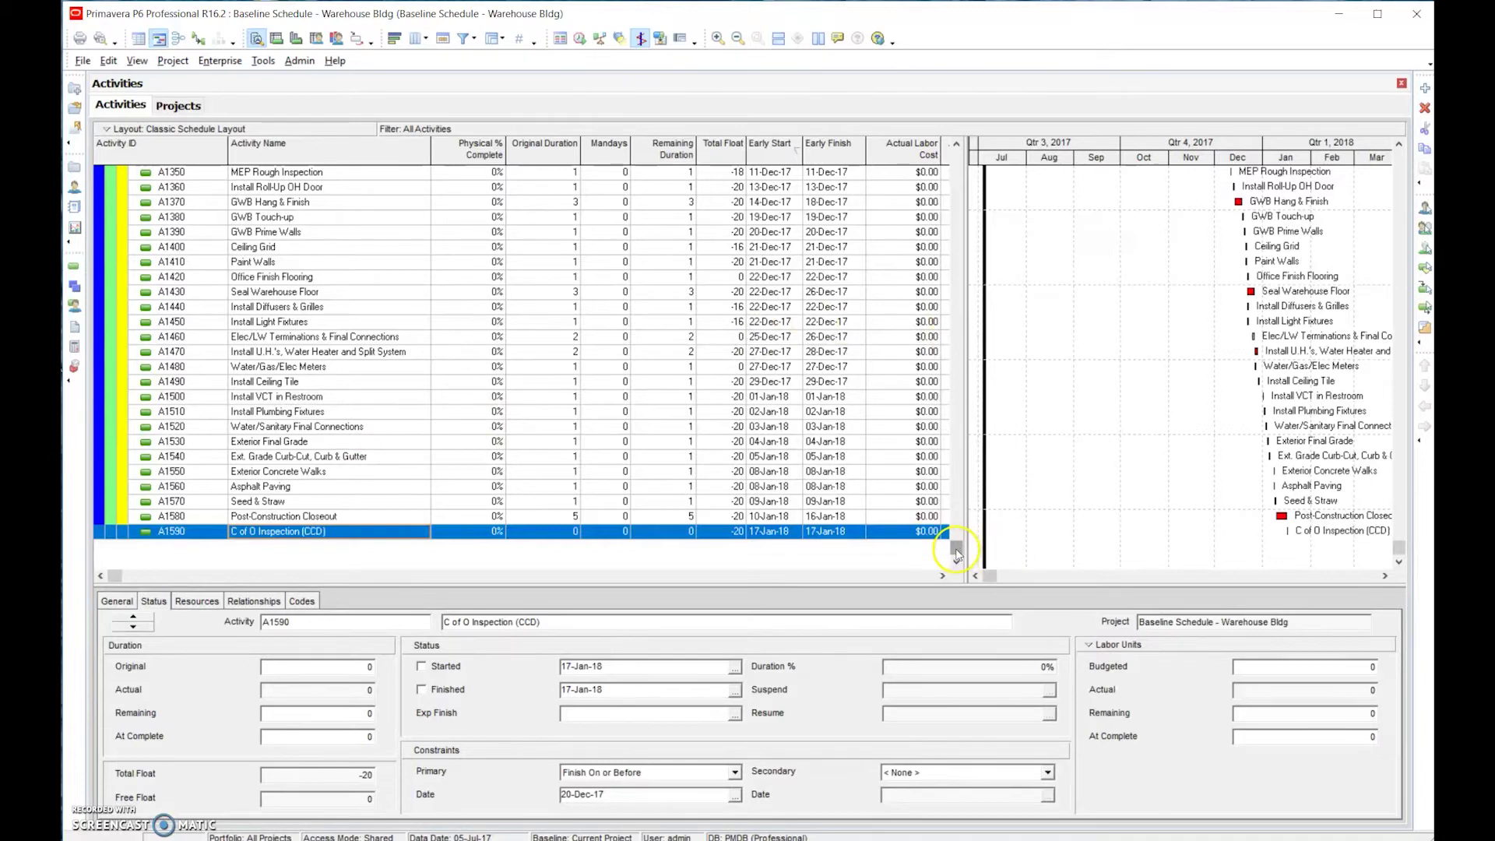
{"action": "left_click_drag", "start_coordinate": [956, 547], "coordinate": [937, 172]}
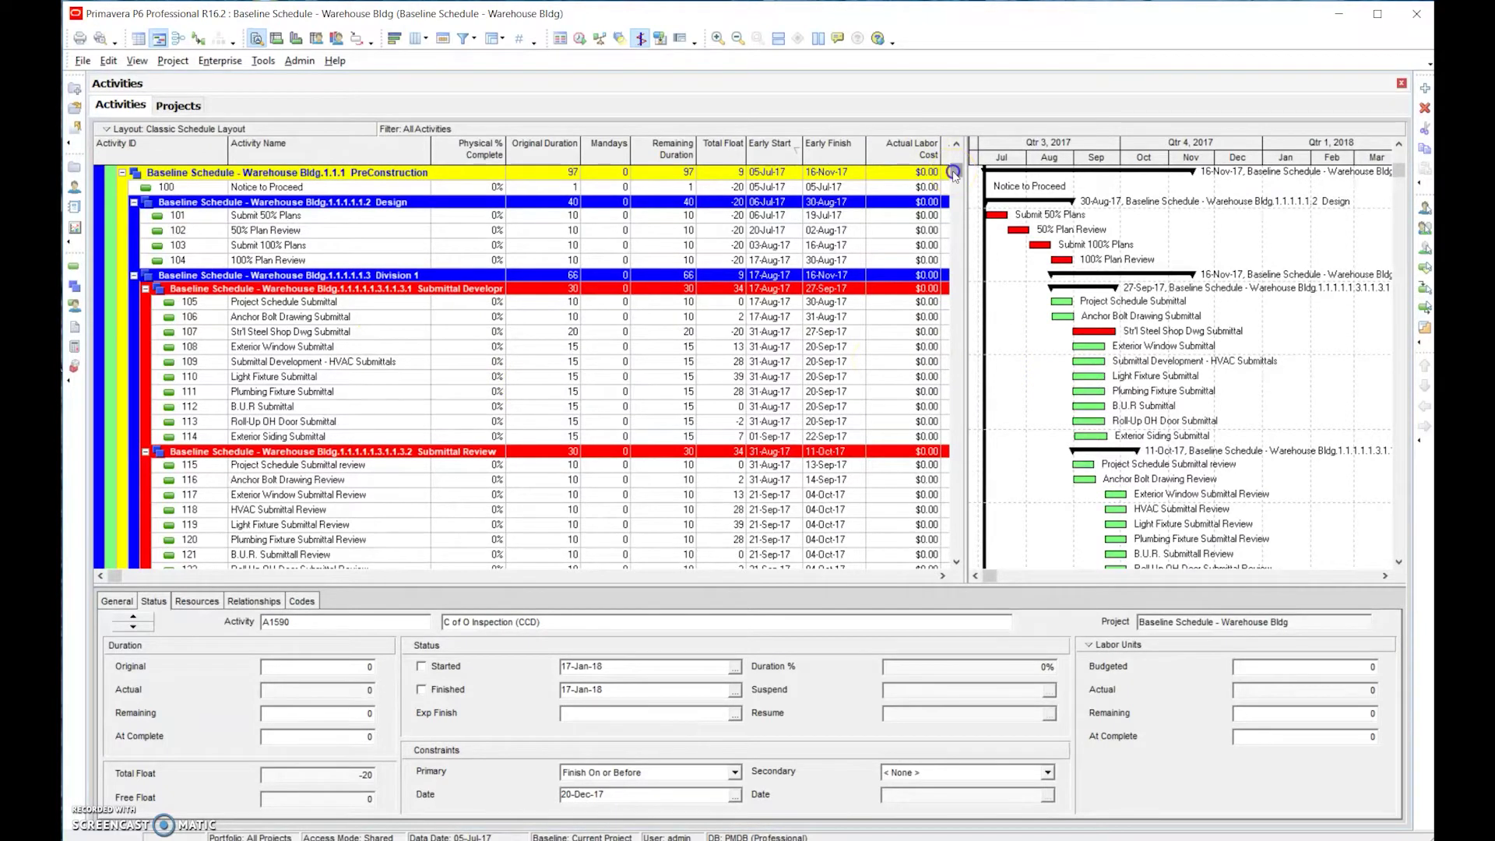
{"action": "left_click_drag", "start_coordinate": [953, 172], "coordinate": [963, 277]}
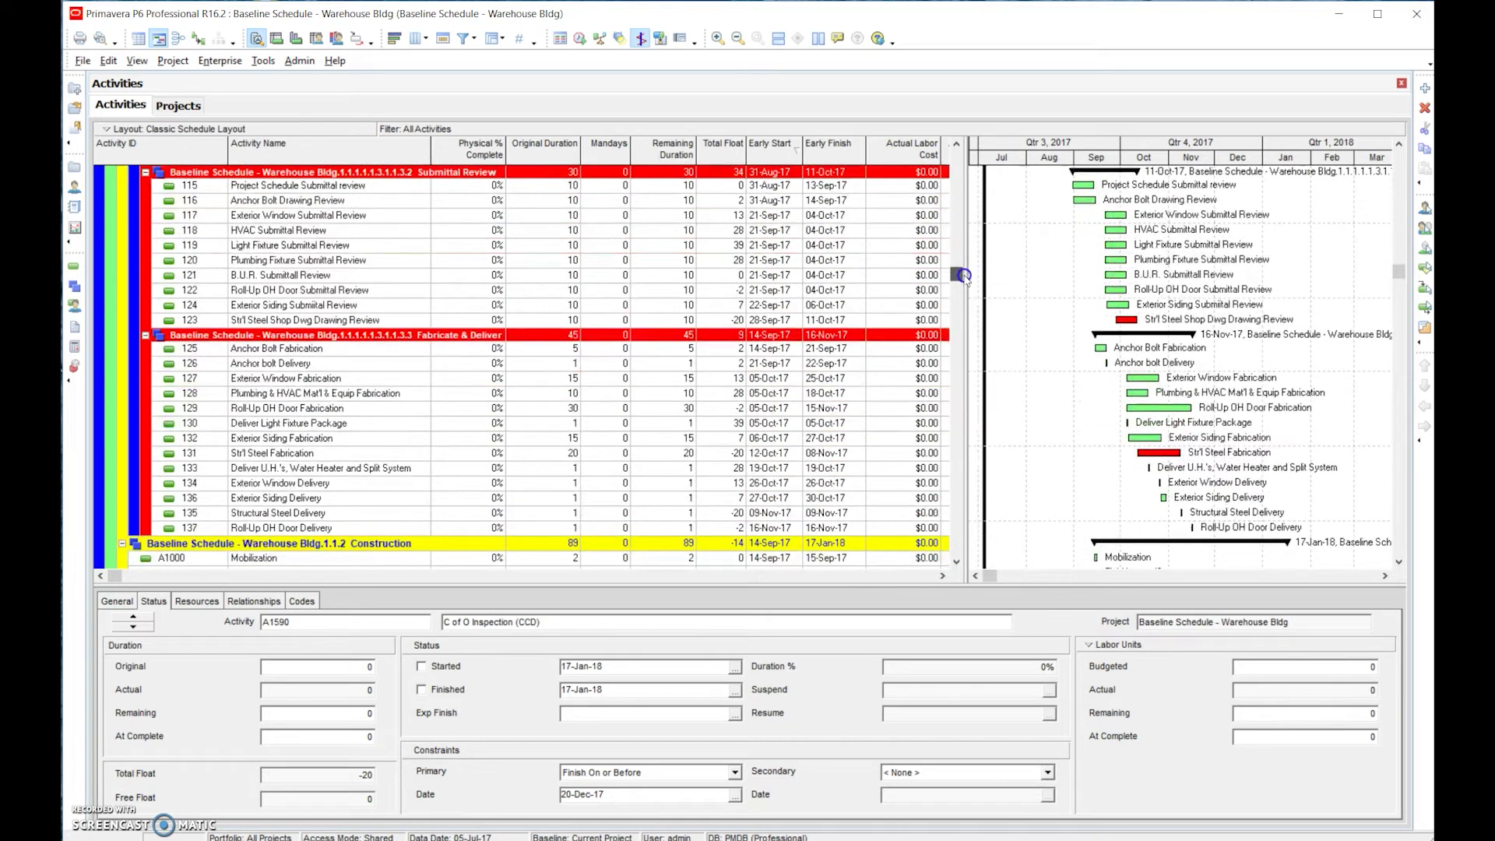
- Review the Str'l Steel Fabrication activity's predecessors and successors
{"action": "left_click", "coordinate": [379, 457]}
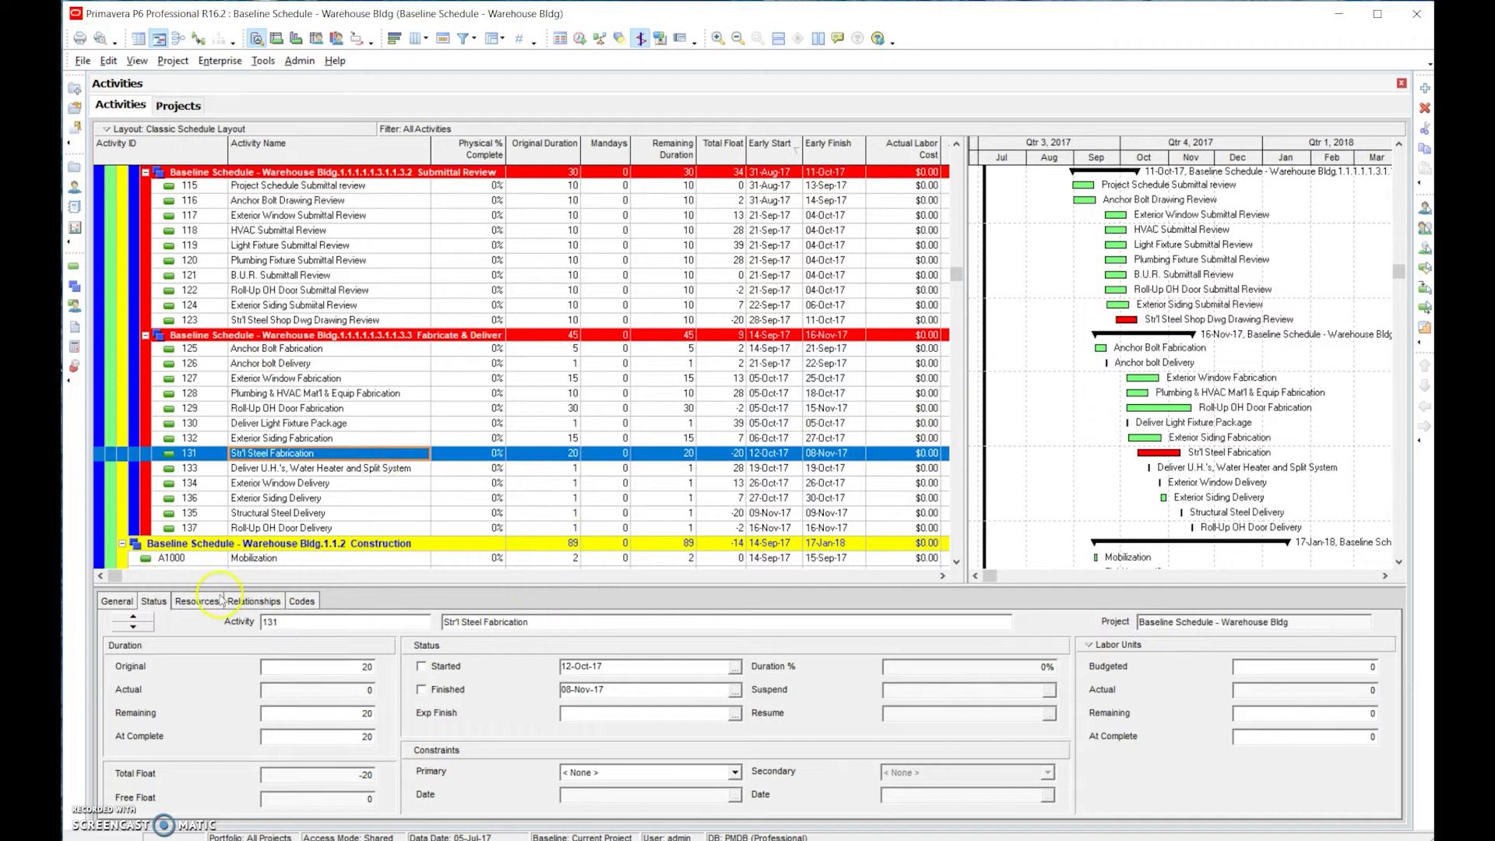
{"action": "left_click", "coordinate": [253, 602]}
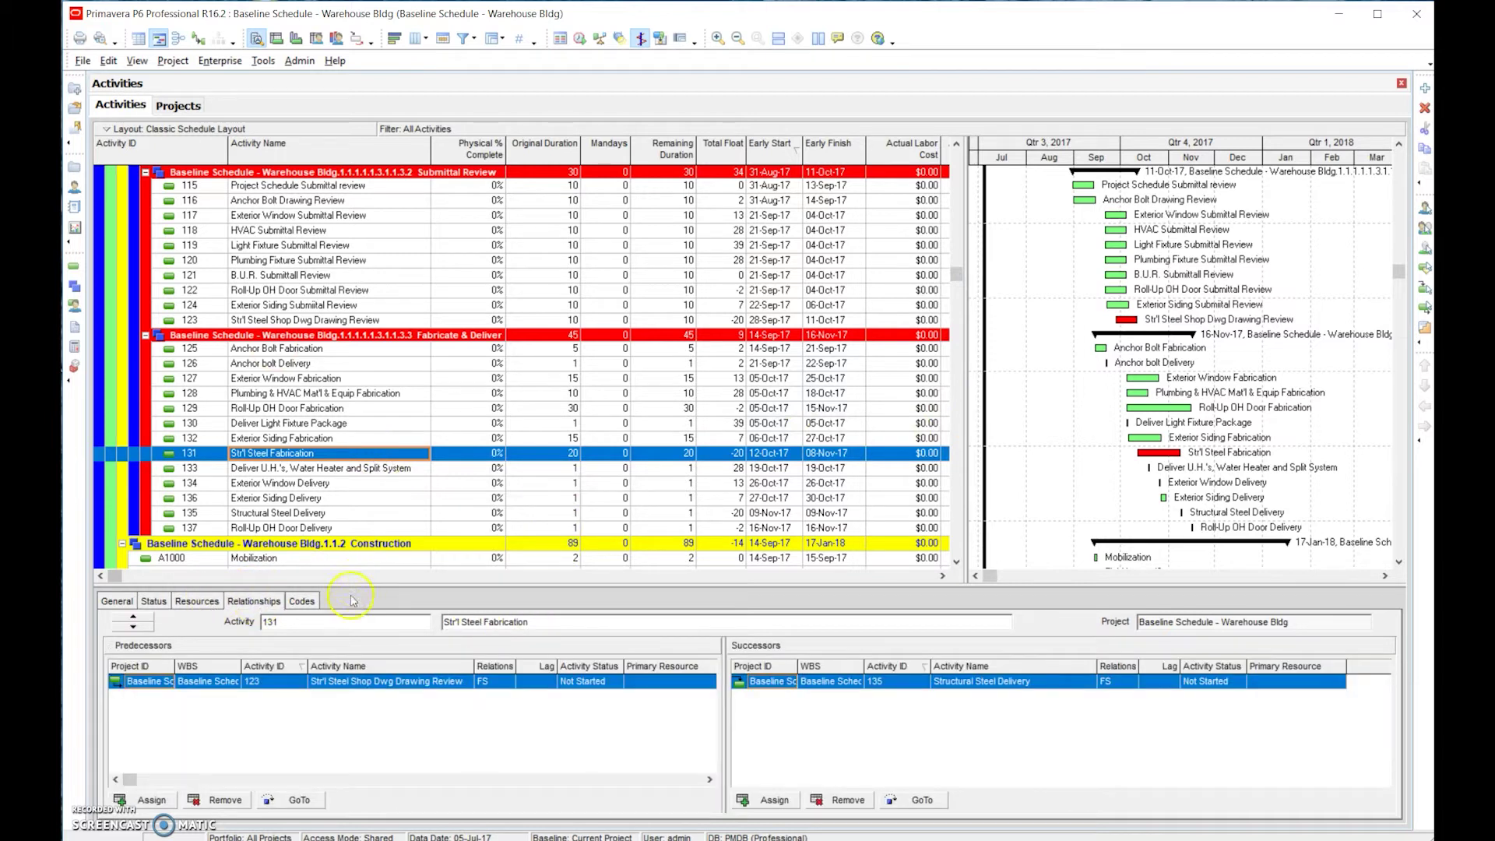
{"action": "left_click", "coordinate": [467, 688]}
{"action": "left_click", "coordinate": [454, 693]}
- Scroll the activity table down to construction activities A1250 through A1510
{"action": "left_click", "coordinate": [1398, 561]}
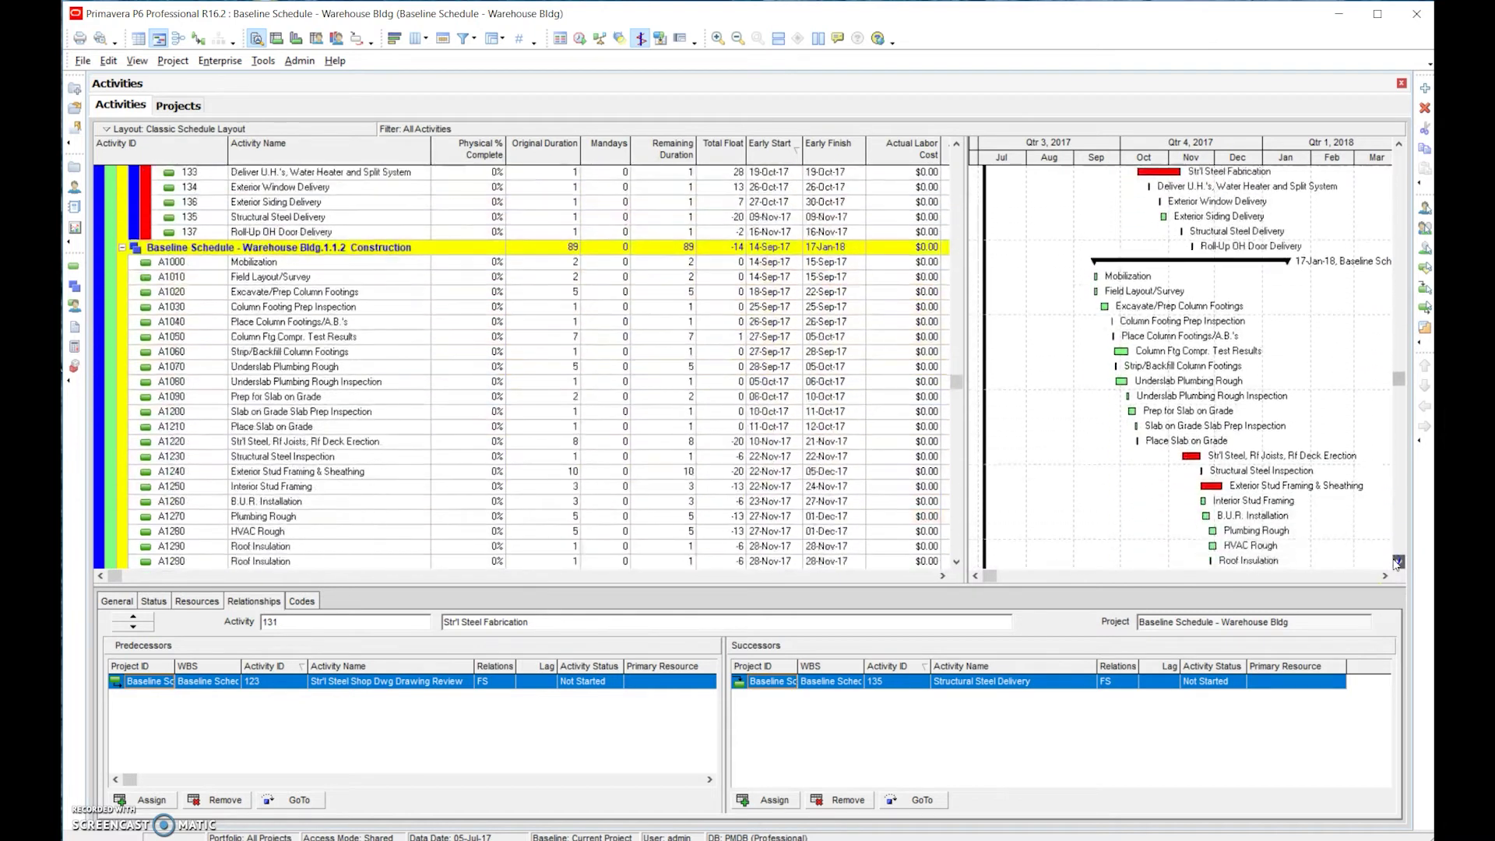
{"action": "left_click", "coordinate": [1398, 561]}
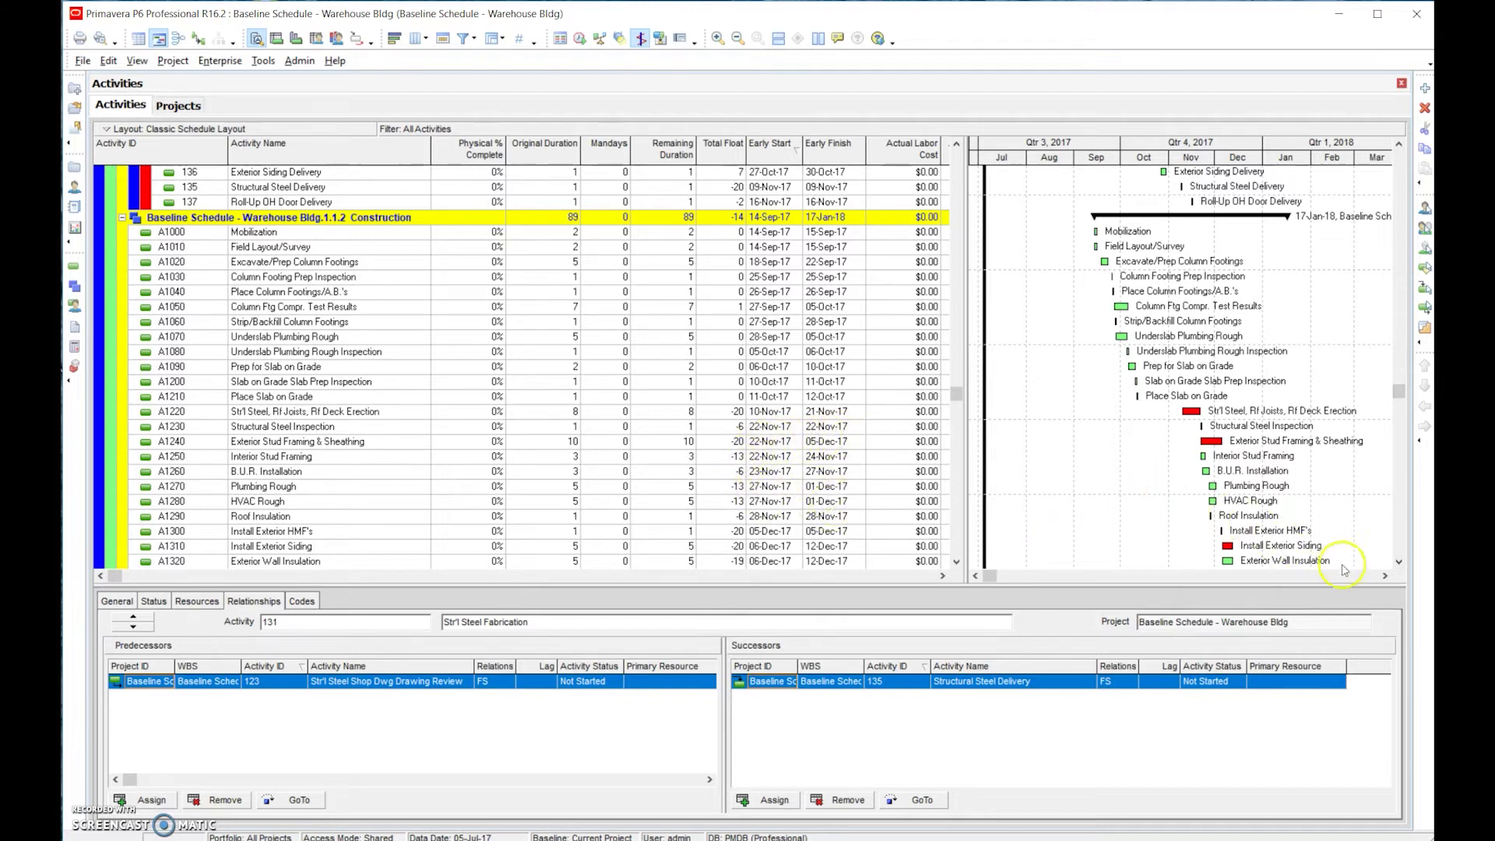
{"action": "left_click", "coordinate": [1398, 561]}
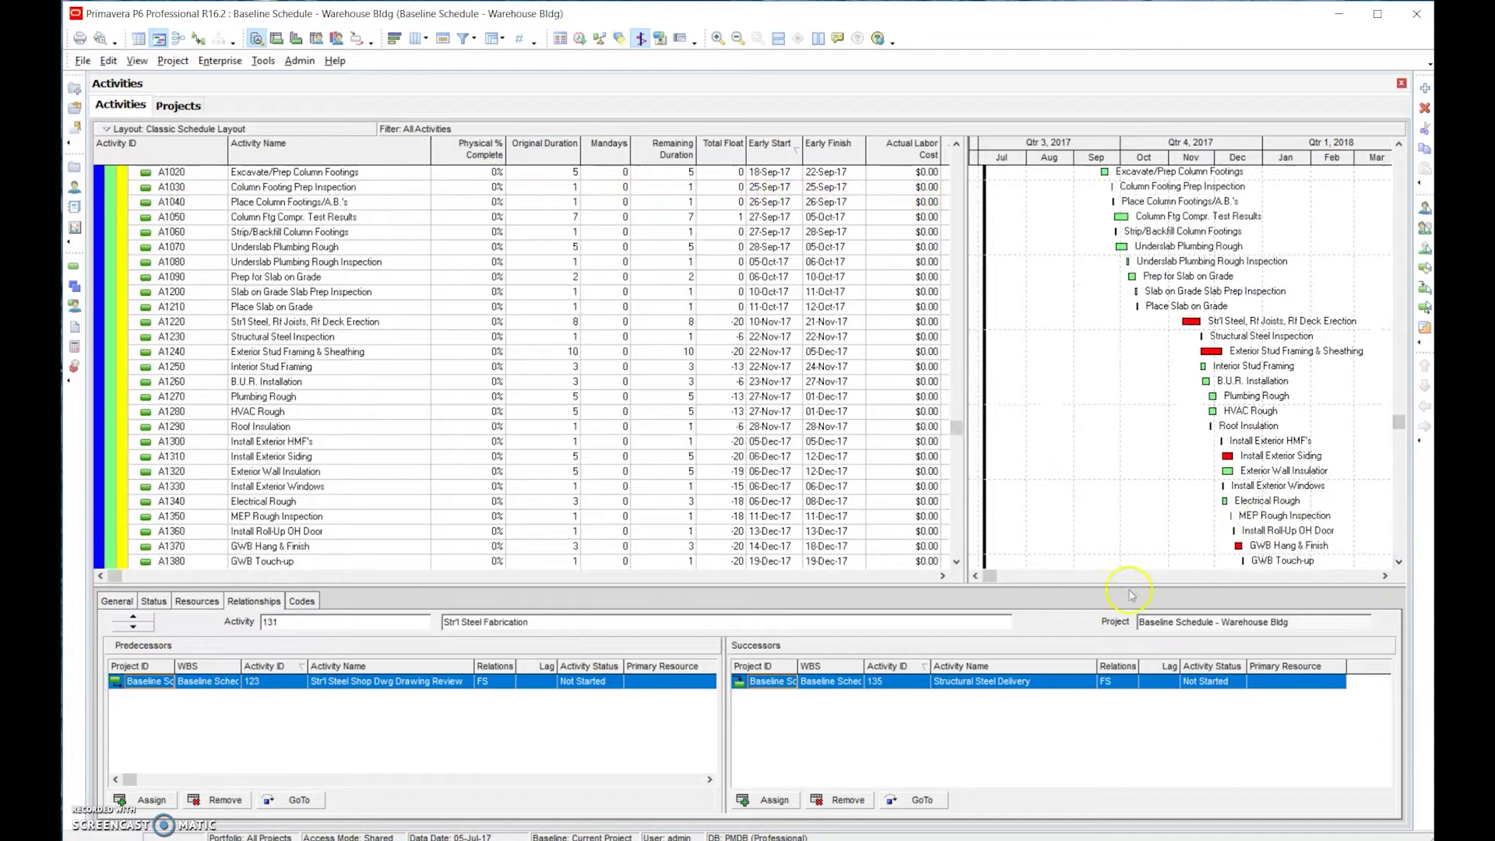
{"action": "left_click", "coordinate": [1398, 563]}
{"action": "left_click", "coordinate": [1398, 563]}
{"action": "left_click", "coordinate": [1398, 563]}
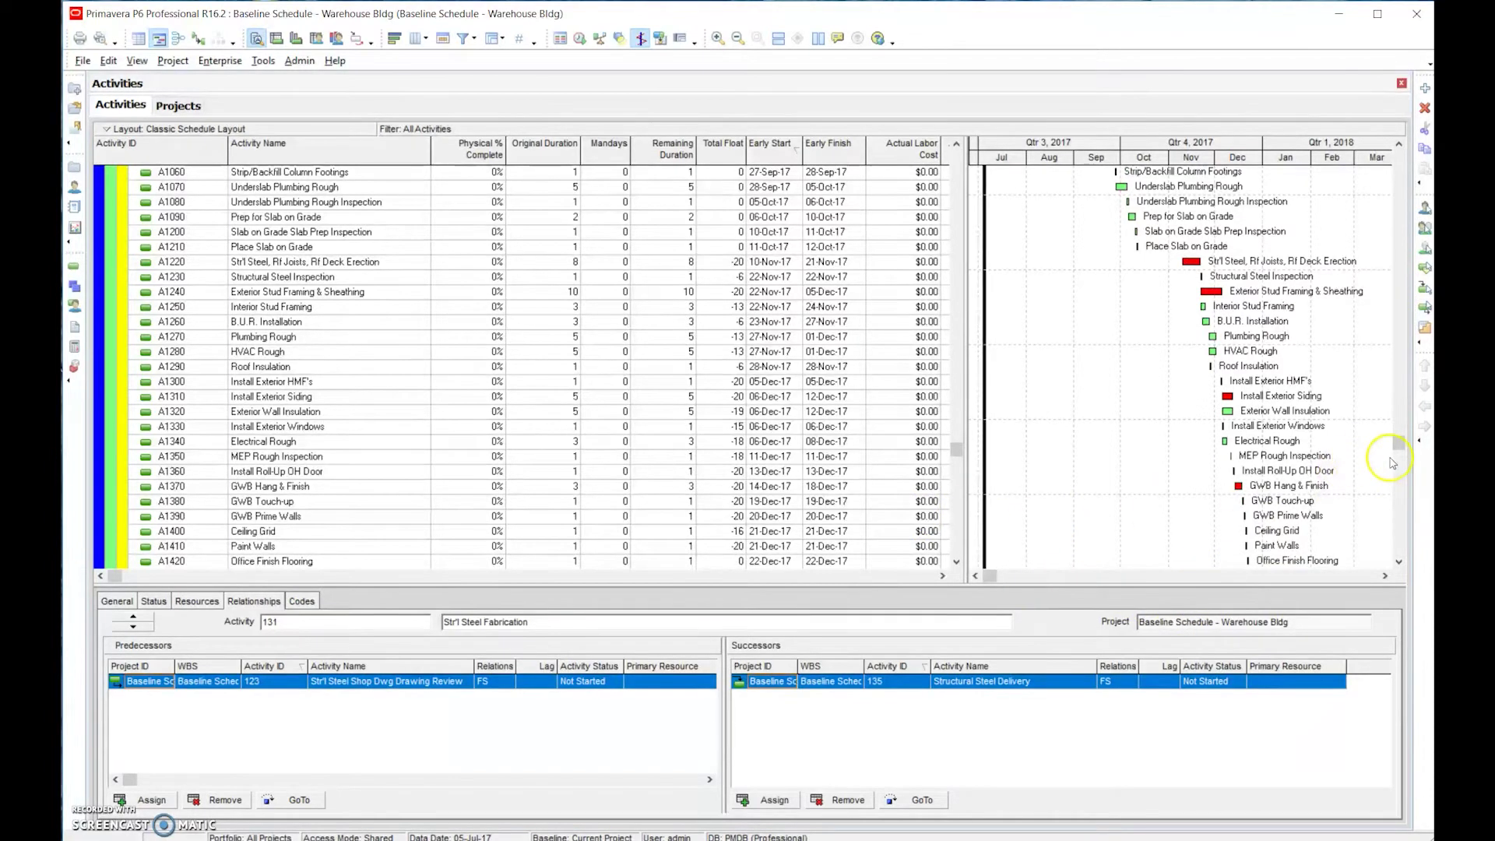
{"action": "left_click_drag", "start_coordinate": [1399, 445], "coordinate": [1398, 497]}
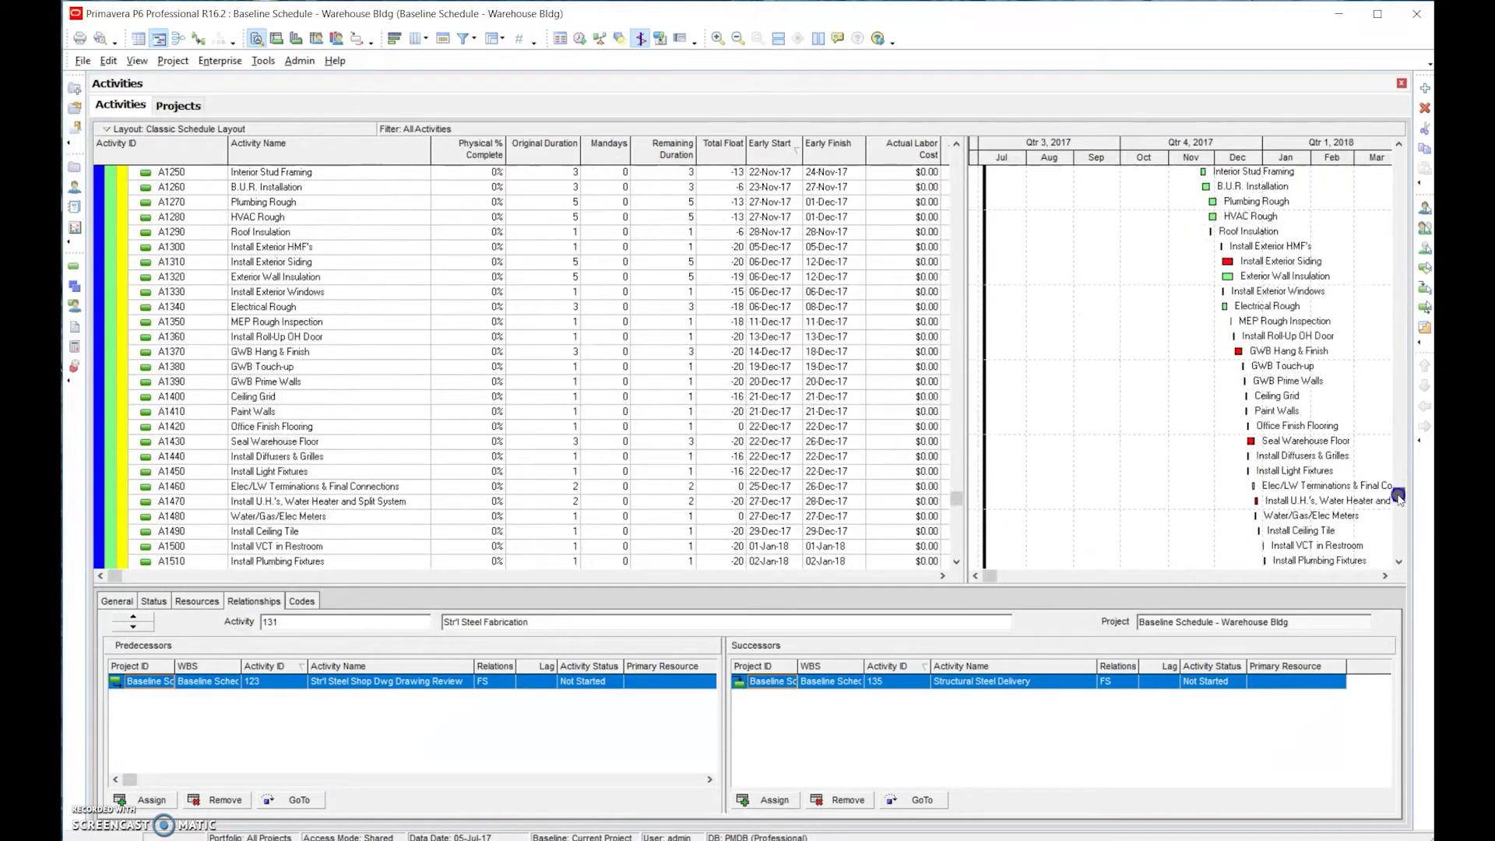
- Change A1470's Seal Warehouse Floor predecessor link to start-to-start (SS)
{"action": "left_click", "coordinate": [328, 501]}
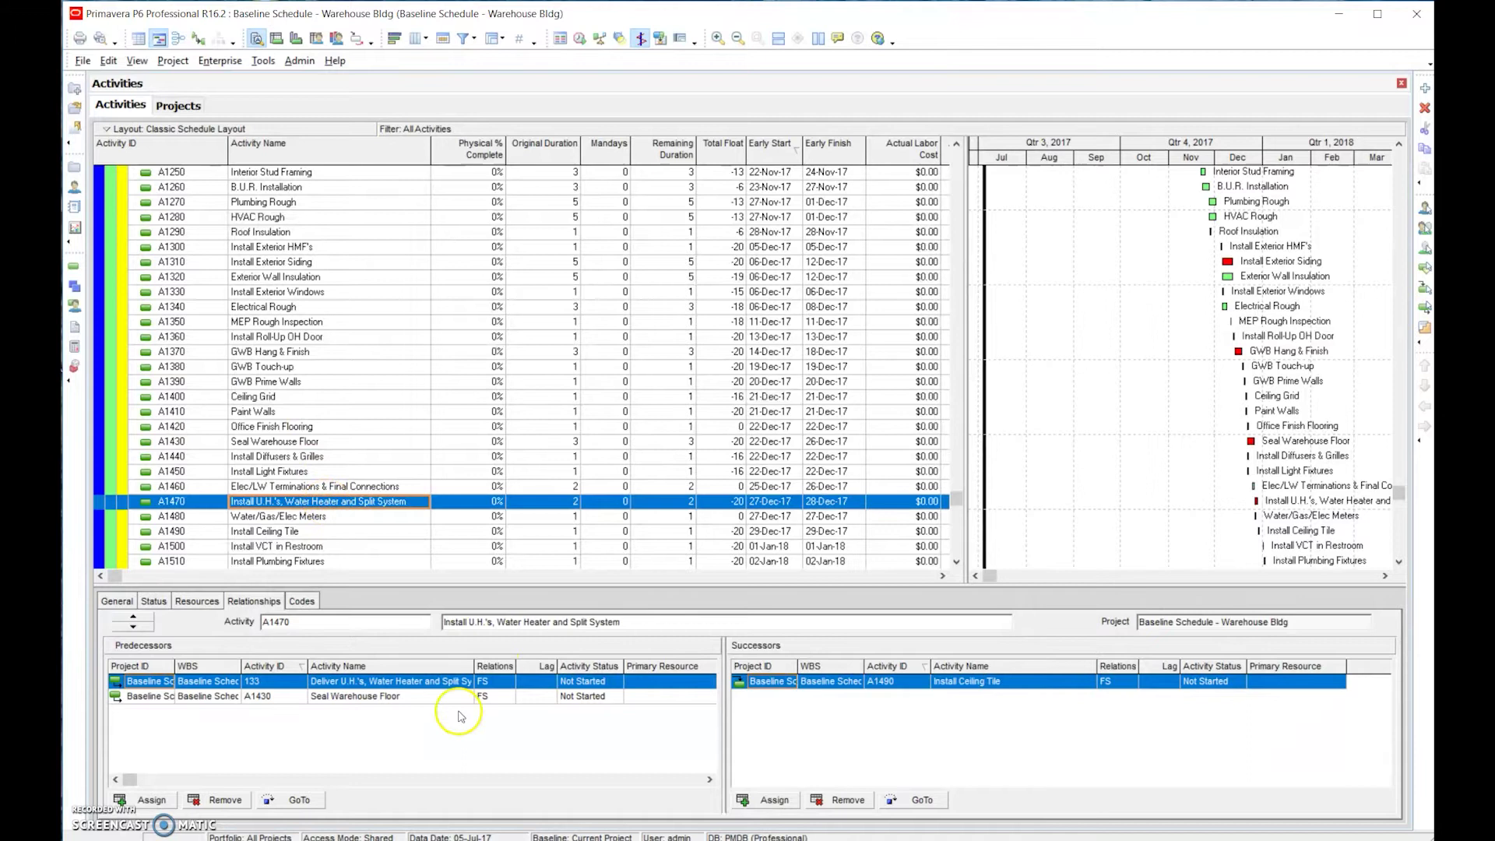
{"action": "left_click", "coordinate": [407, 695]}
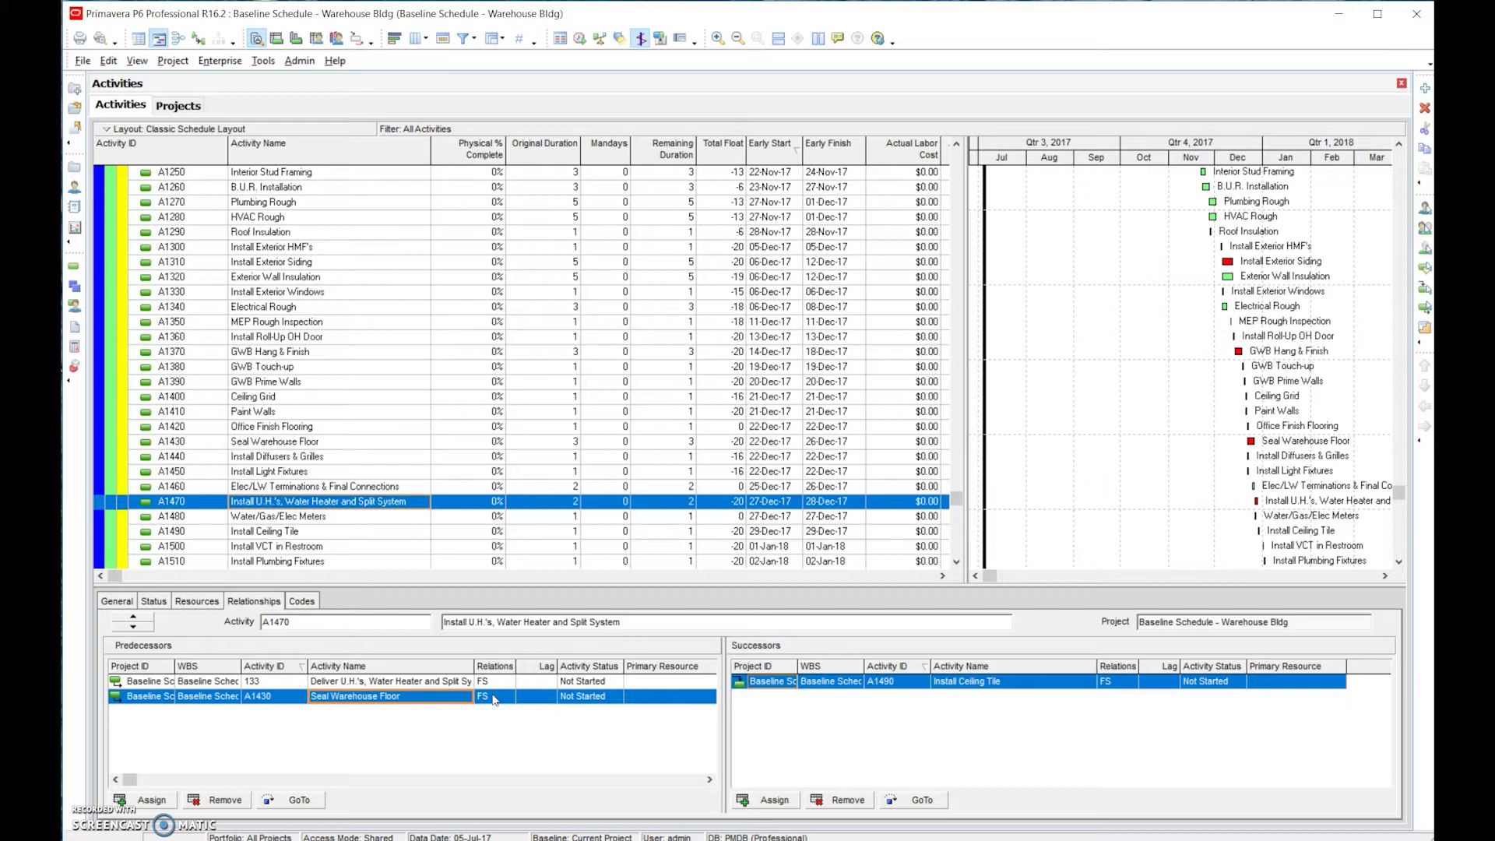
{"action": "left_click", "coordinate": [493, 696]}
{"action": "left_click", "coordinate": [538, 698]}
{"action": "left_click", "coordinate": [496, 696]}
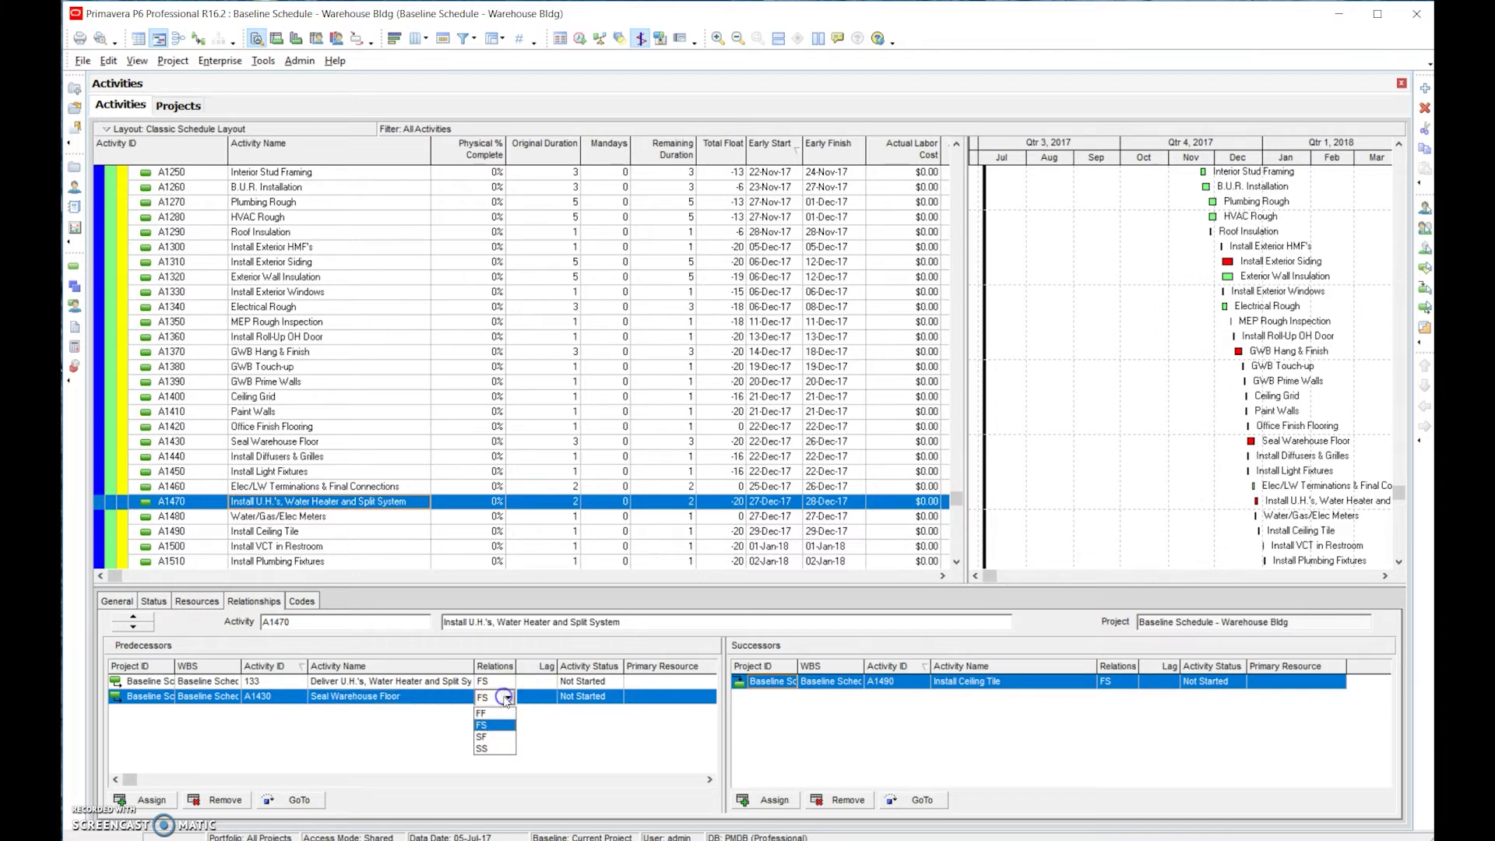
{"action": "left_click", "coordinate": [501, 749]}
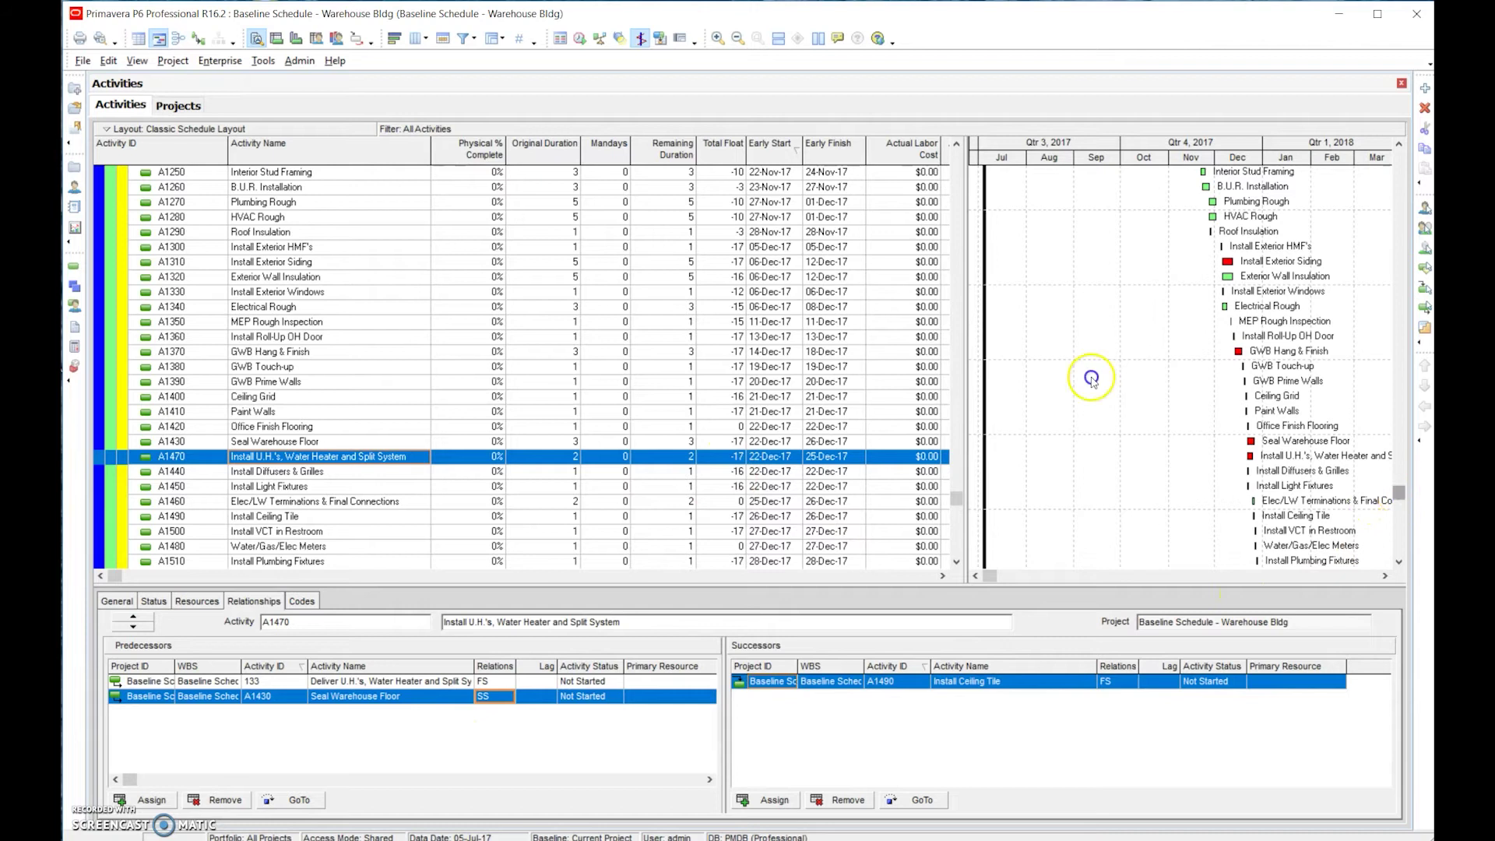
{"action": "scroll", "coordinate": [1385, 545], "scroll_direction": "down", "scroll_amount": 4}
{"action": "left_click_drag", "start_coordinate": [1399, 564], "coordinate": [1398, 173]}
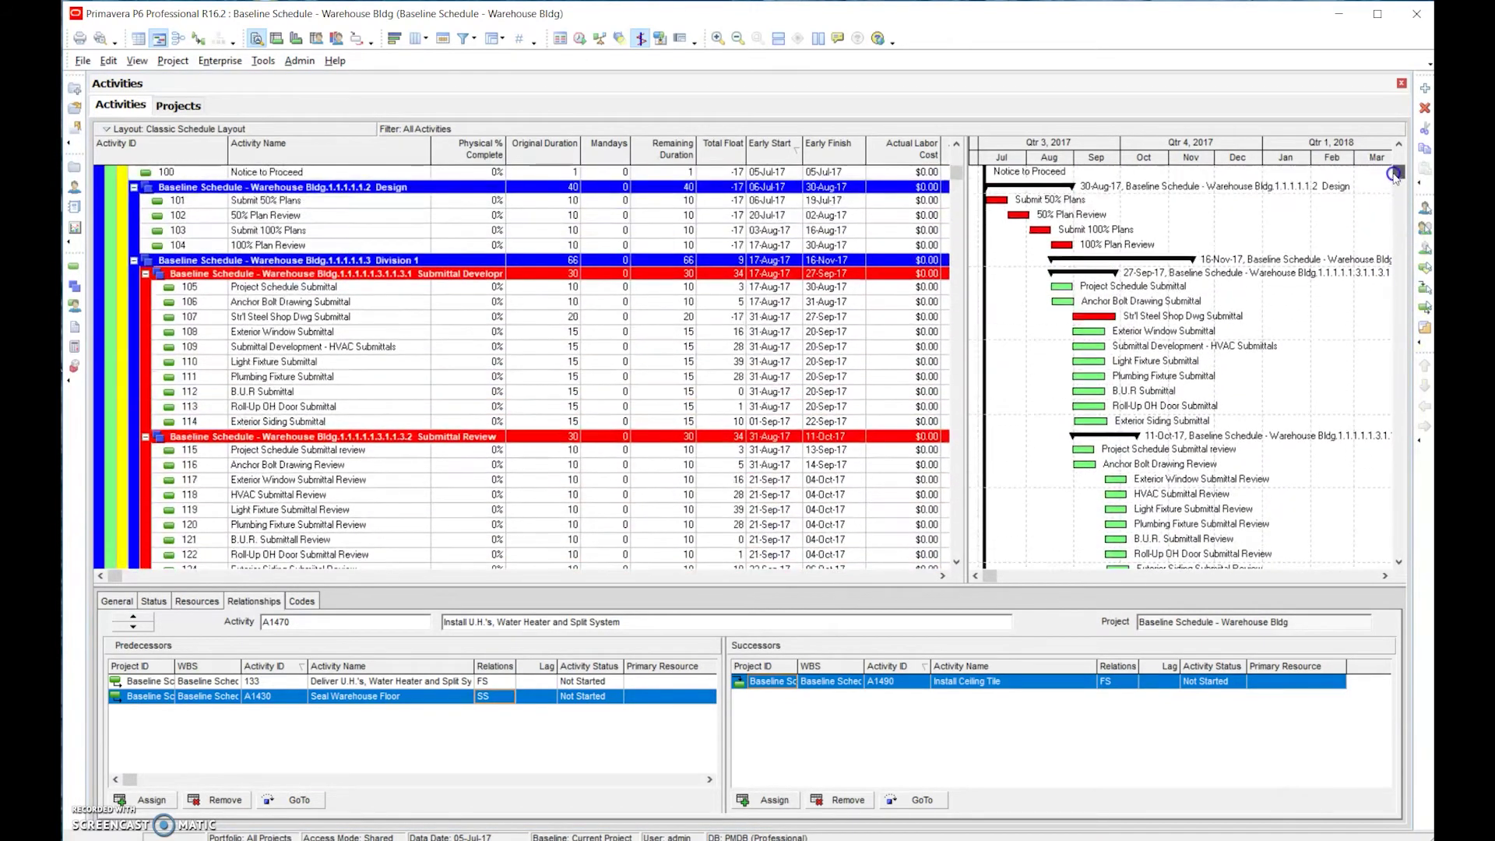
- Make activity 107's 100% Plan Review predecessor link SS, then select steel erection A1220
{"action": "left_click", "coordinate": [389, 317]}
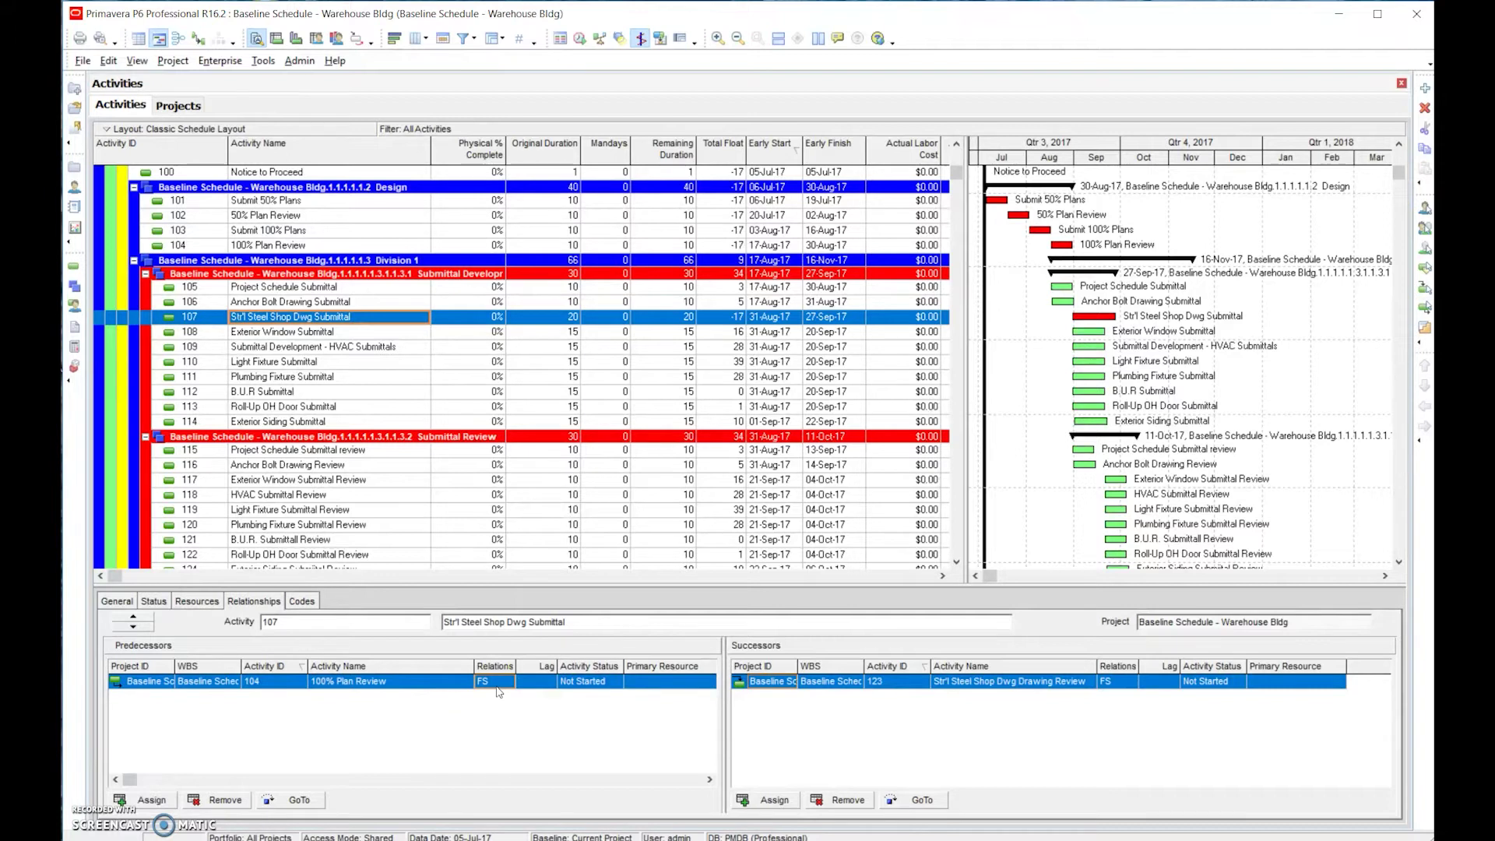
{"action": "left_click", "coordinate": [497, 685]}
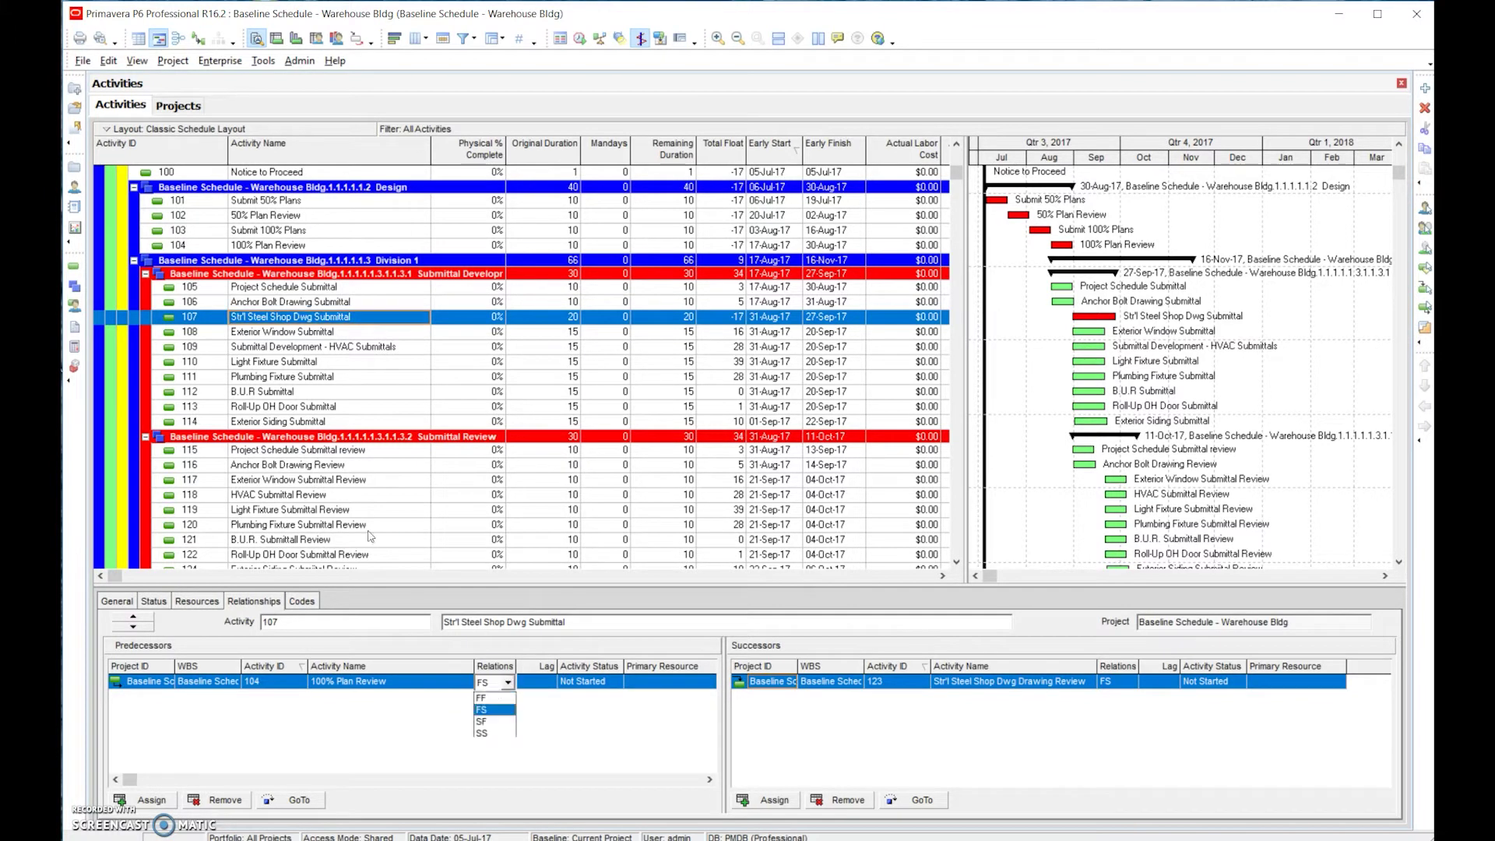
{"action": "left_click", "coordinate": [488, 733]}
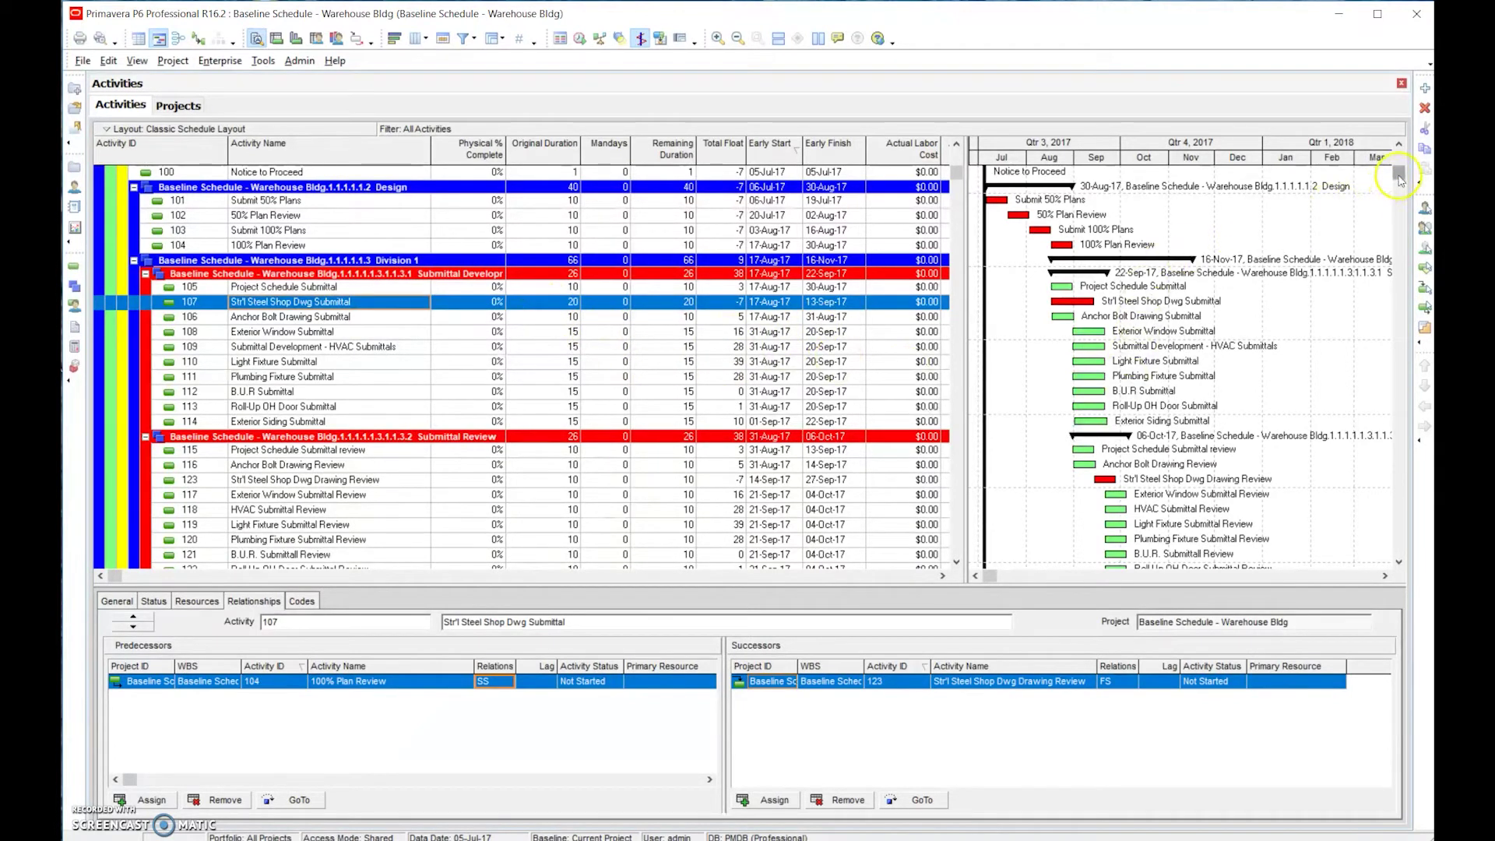
{"action": "left_click_drag", "start_coordinate": [1399, 173], "coordinate": [1396, 376]}
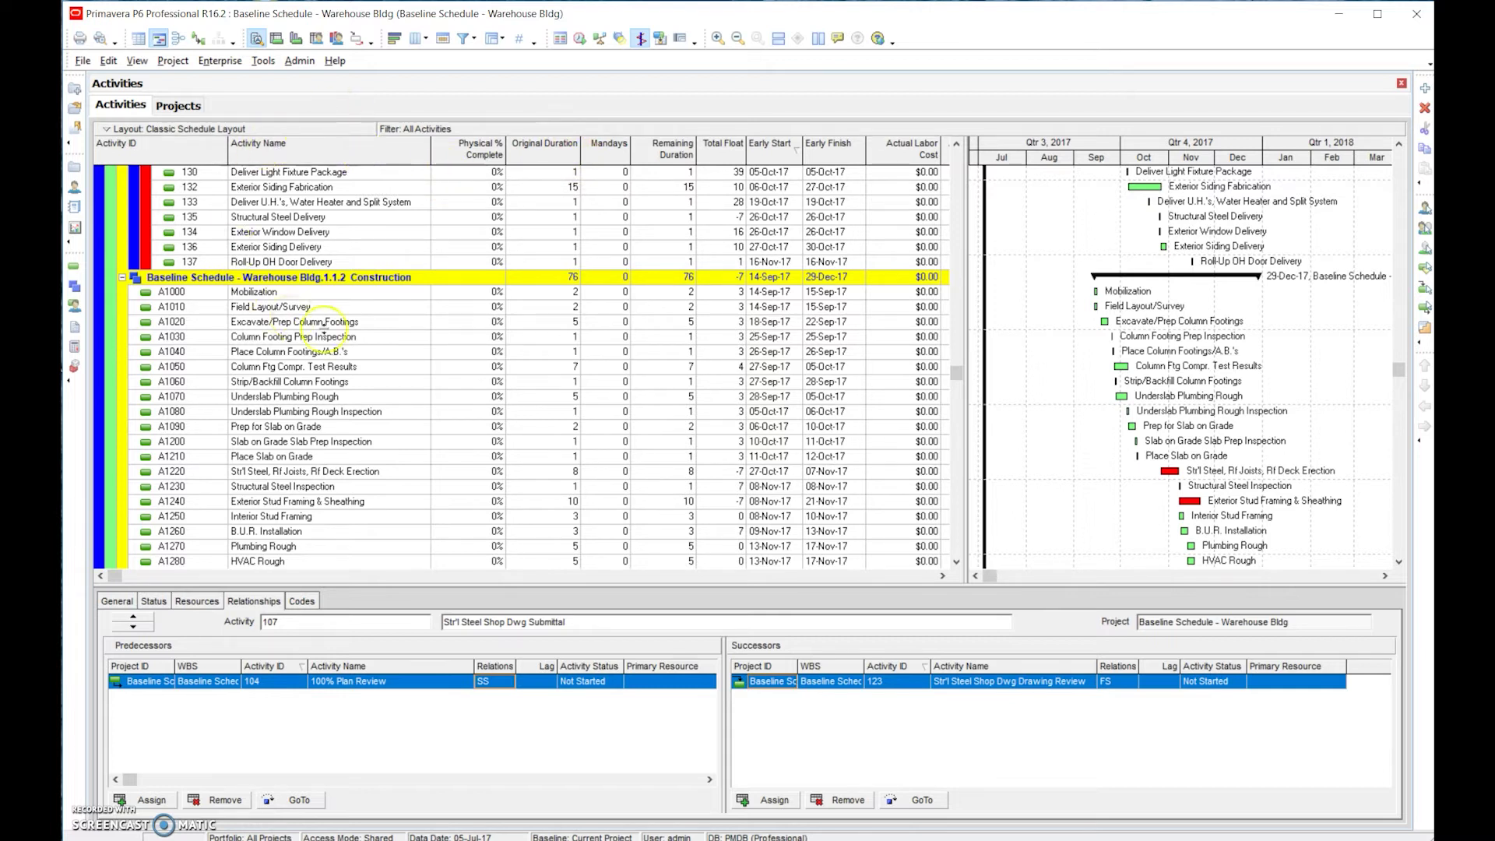
{"action": "left_click", "coordinate": [341, 471]}
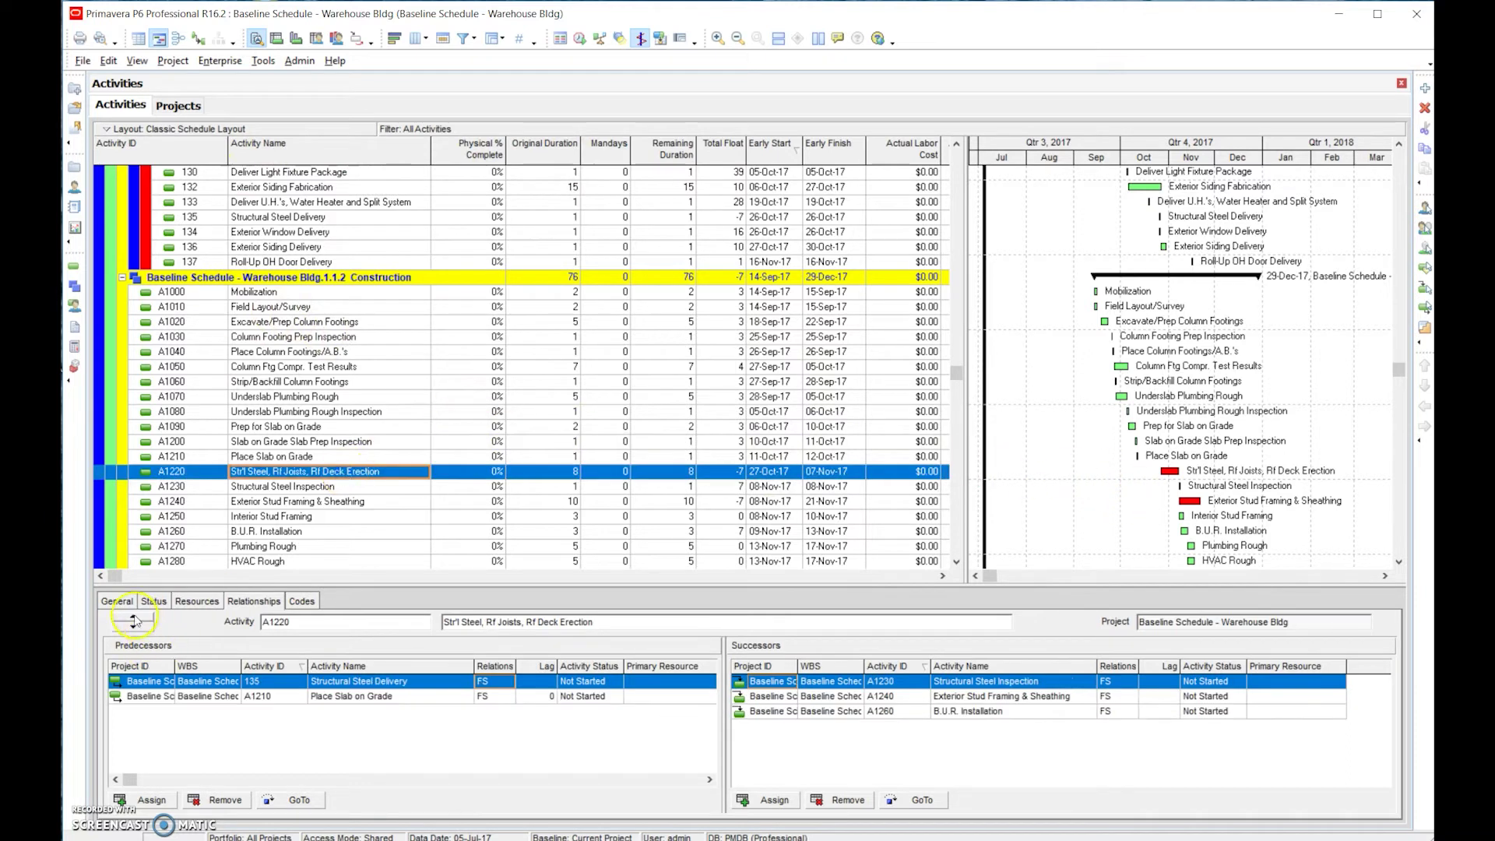
- Set A1220's Budgeted Labor Units to 20
{"action": "left_click", "coordinate": [118, 602]}
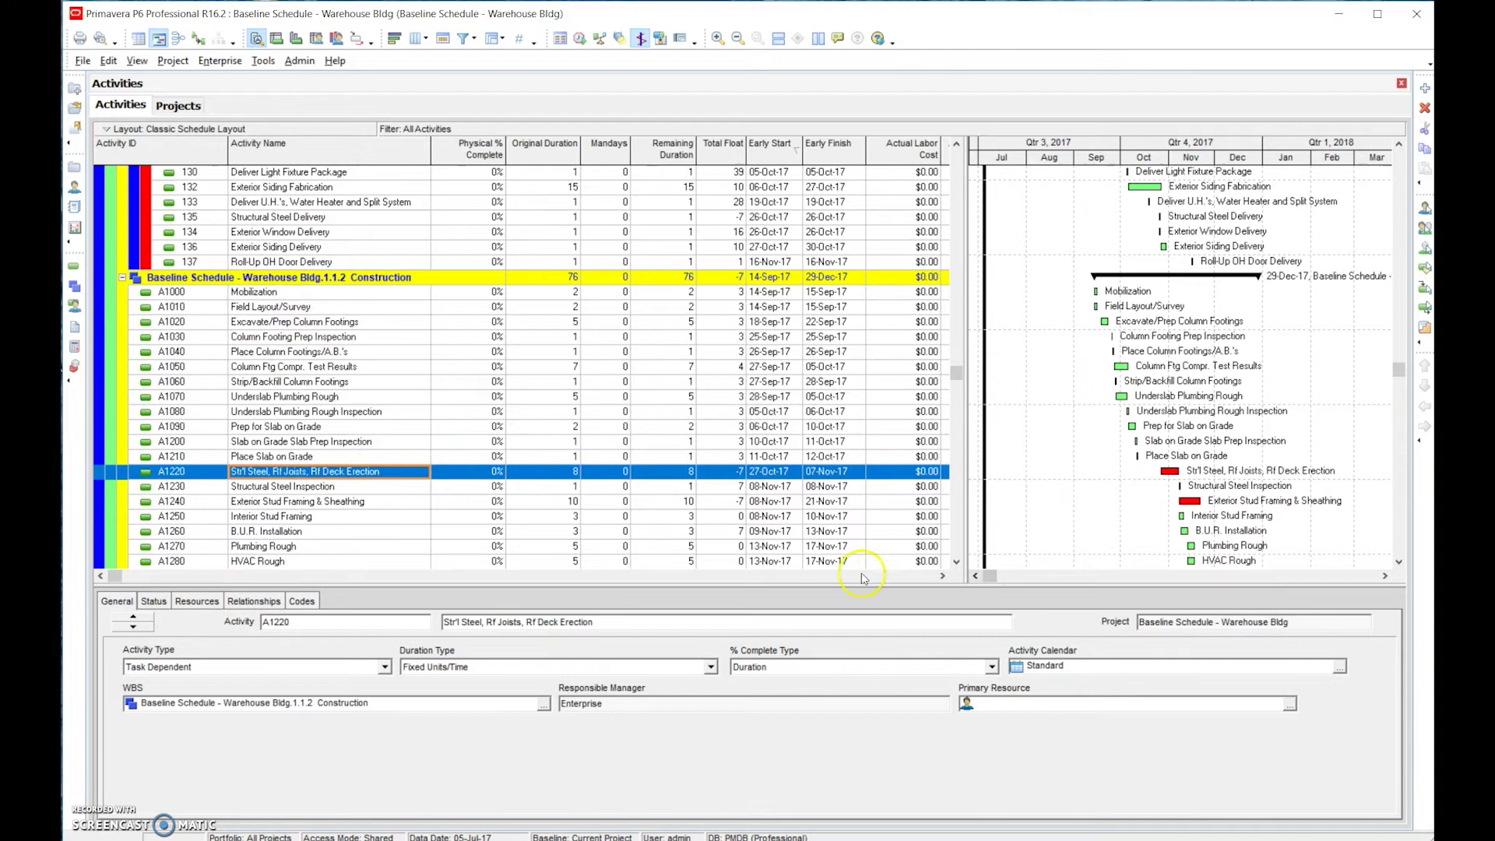
{"action": "left_click", "coordinate": [549, 475]}
{"action": "left_click", "coordinate": [612, 472]}
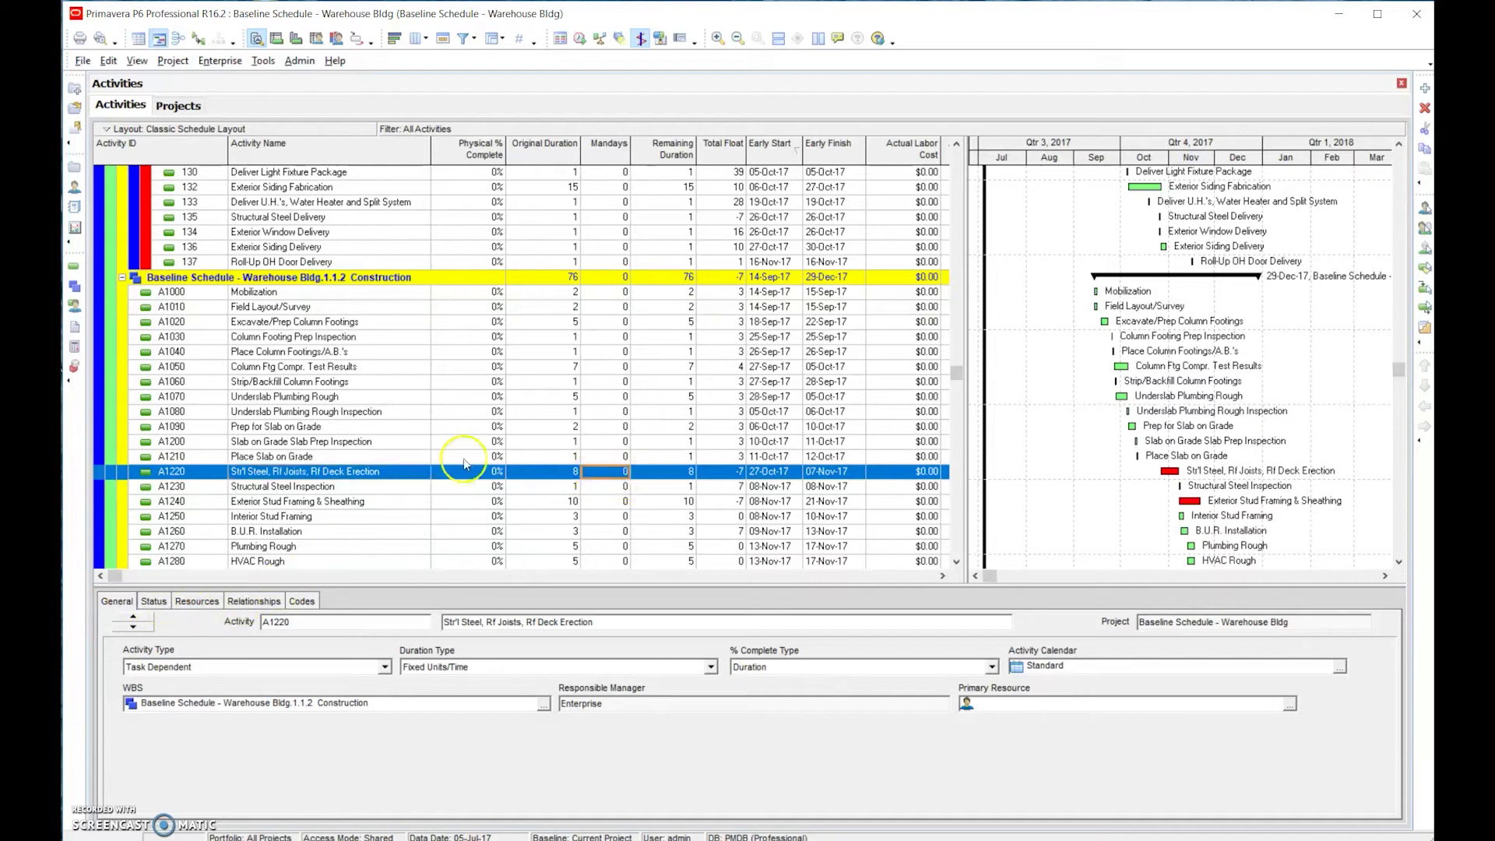
{"action": "left_click", "coordinate": [606, 474]}
{"action": "left_click", "coordinate": [109, 612]}
{"action": "left_click", "coordinate": [150, 602]}
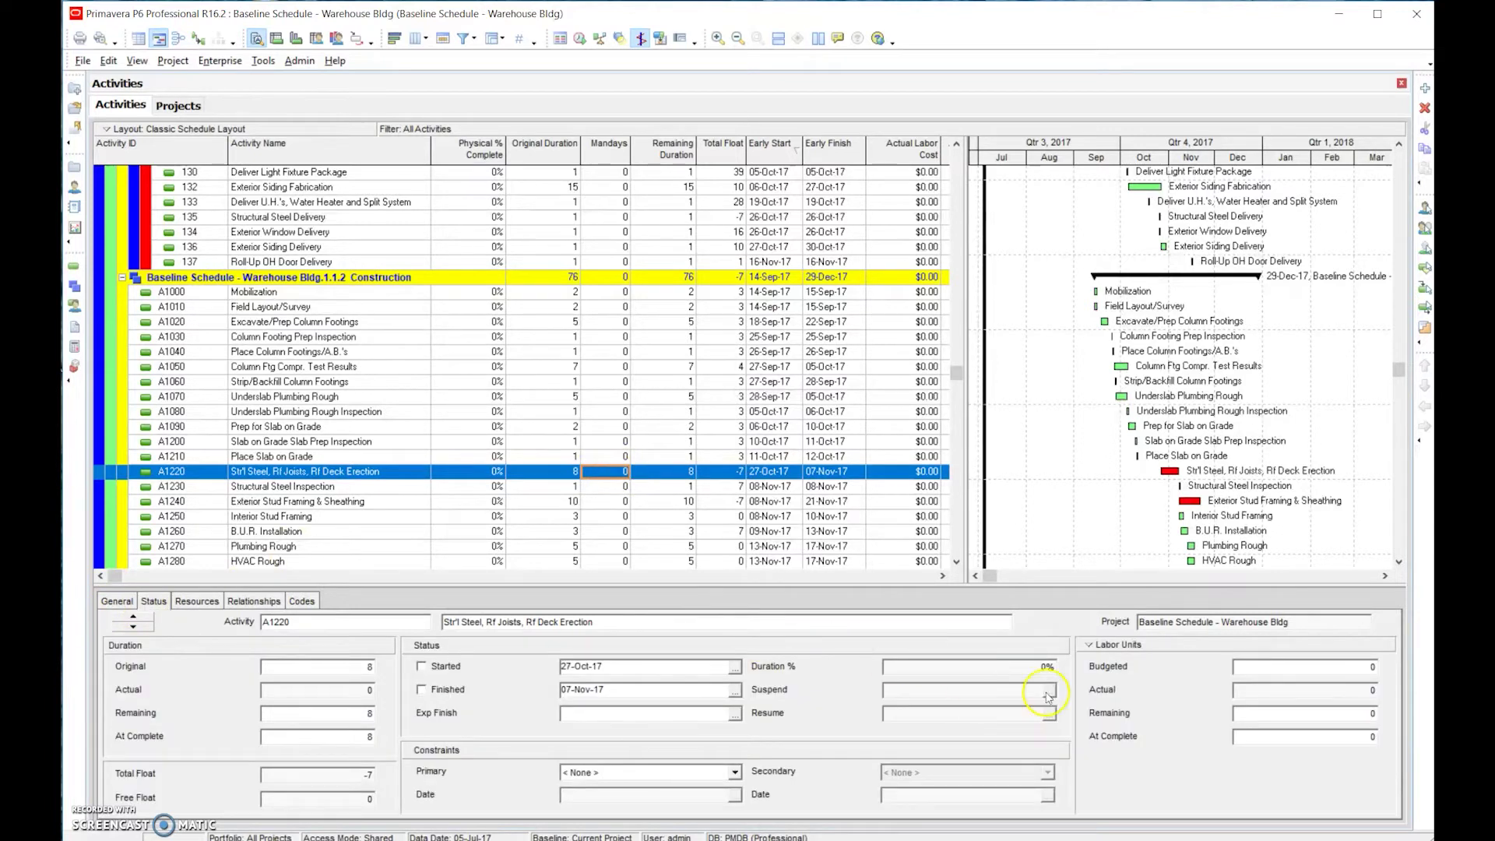
{"action": "left_click", "coordinate": [1249, 668]}
{"action": "double_click", "coordinate": [1277, 669]}
{"action": "type", "text": "20"}
{"action": "key", "text": "Return"}
- Change A1220's original duration from 8 to 10 days
{"action": "left_click", "coordinate": [576, 472]}
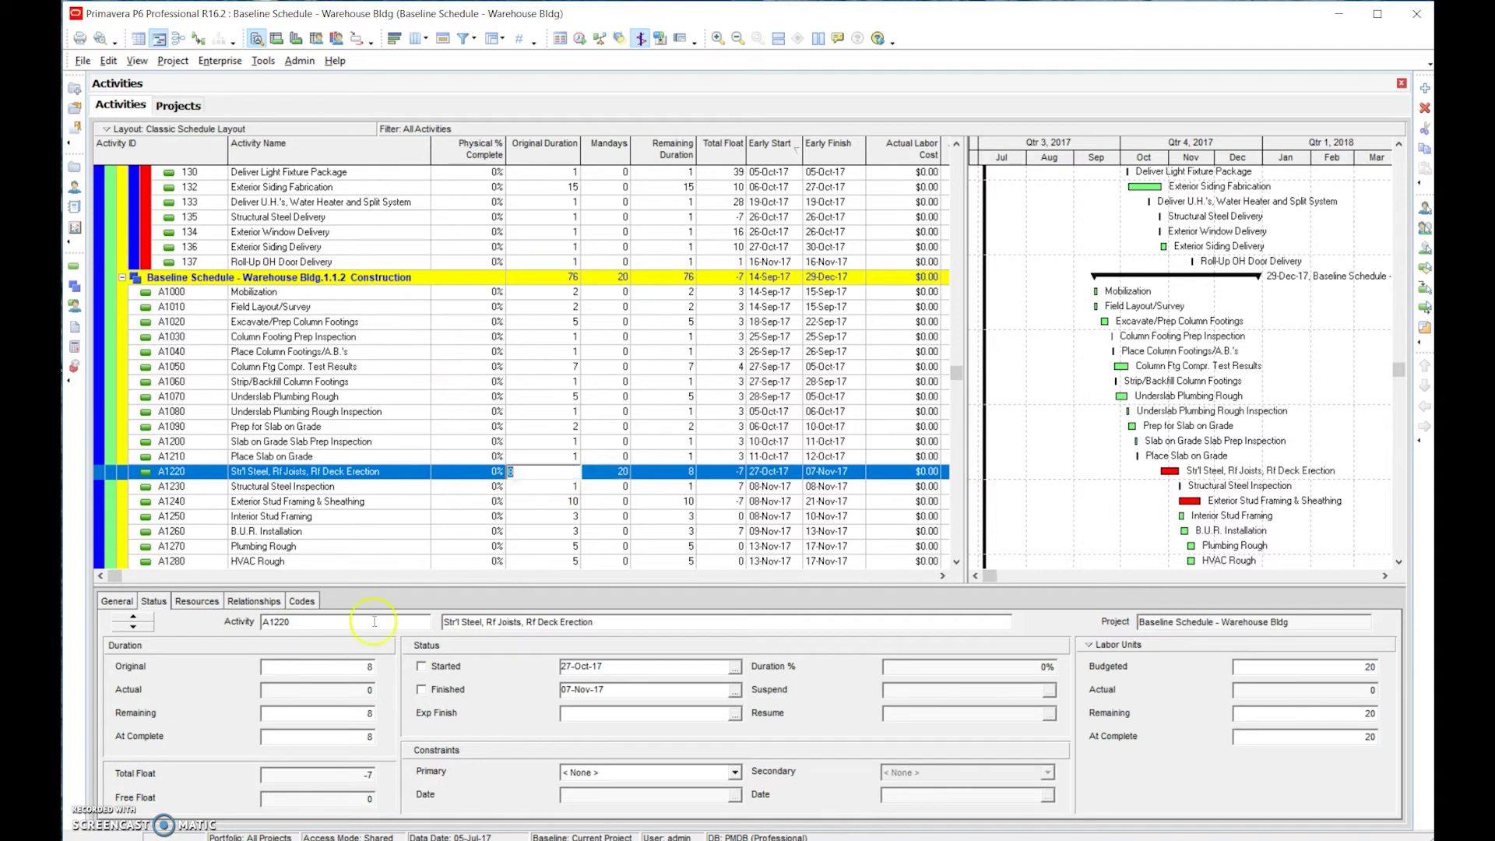
{"action": "type", "text": "10"}
{"action": "key", "text": "Return"}
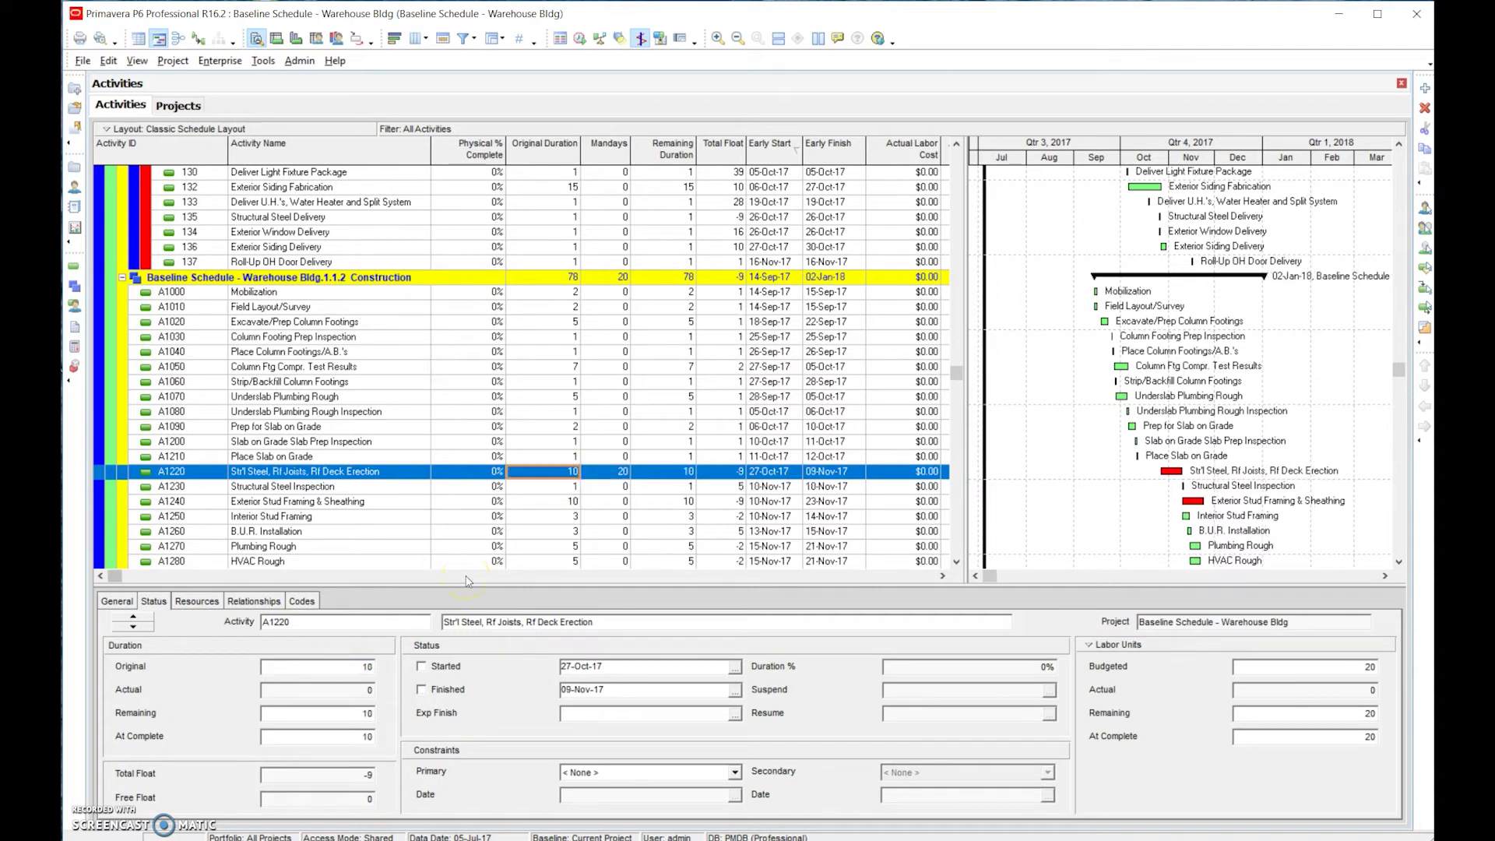
{"action": "left_click", "coordinate": [623, 475]}
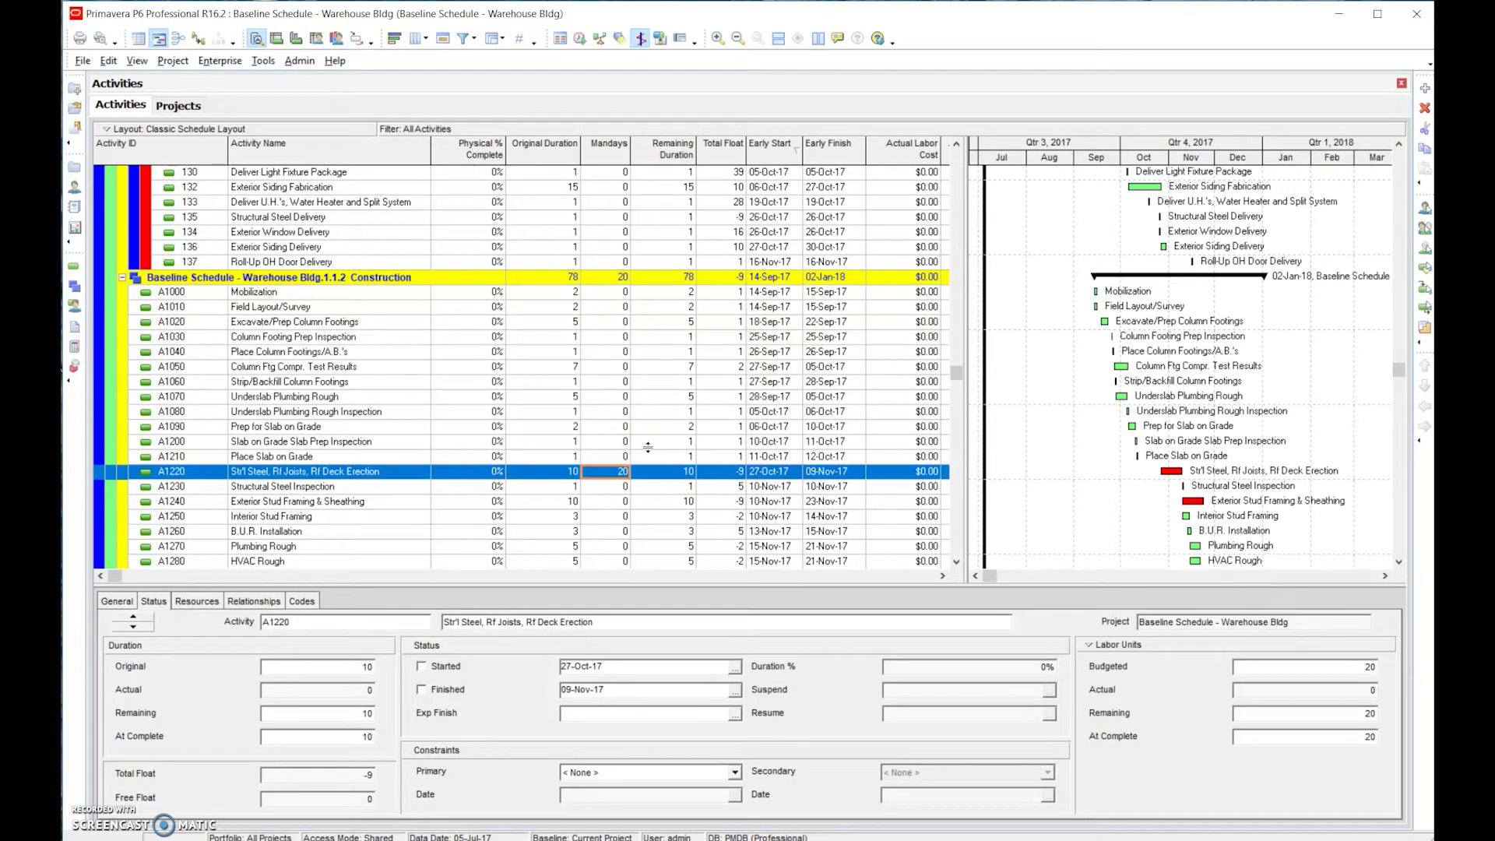
- Shorten A1220 Str'l Steel, Rf Joists, Rf Deck Erection's original duration from 10 to 5 days
{"action": "left_click", "coordinate": [566, 473]}
{"action": "left_click", "coordinate": [566, 472]}
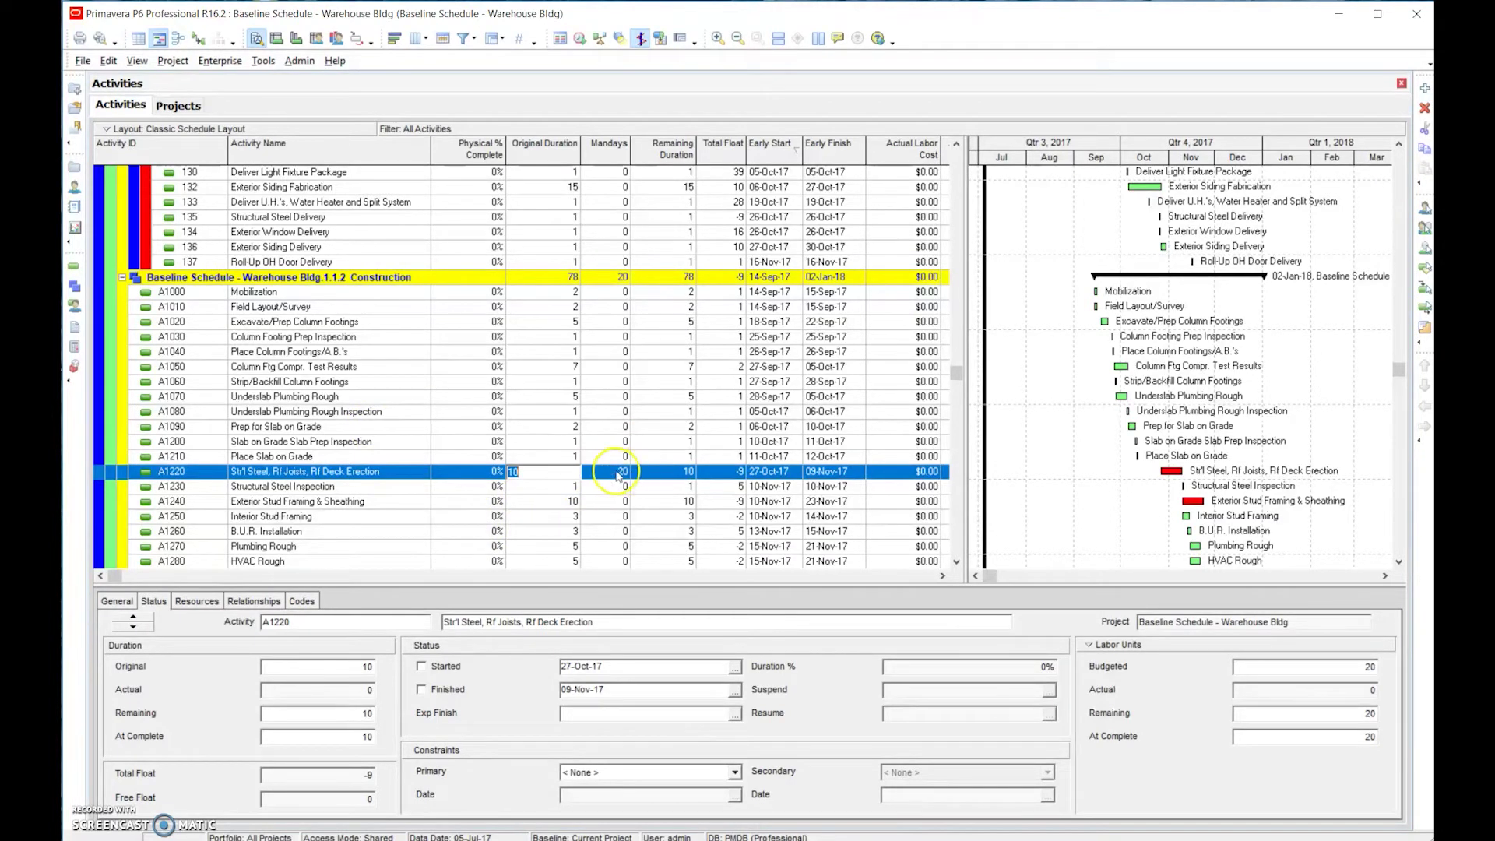
{"action": "left_click", "coordinate": [547, 487]}
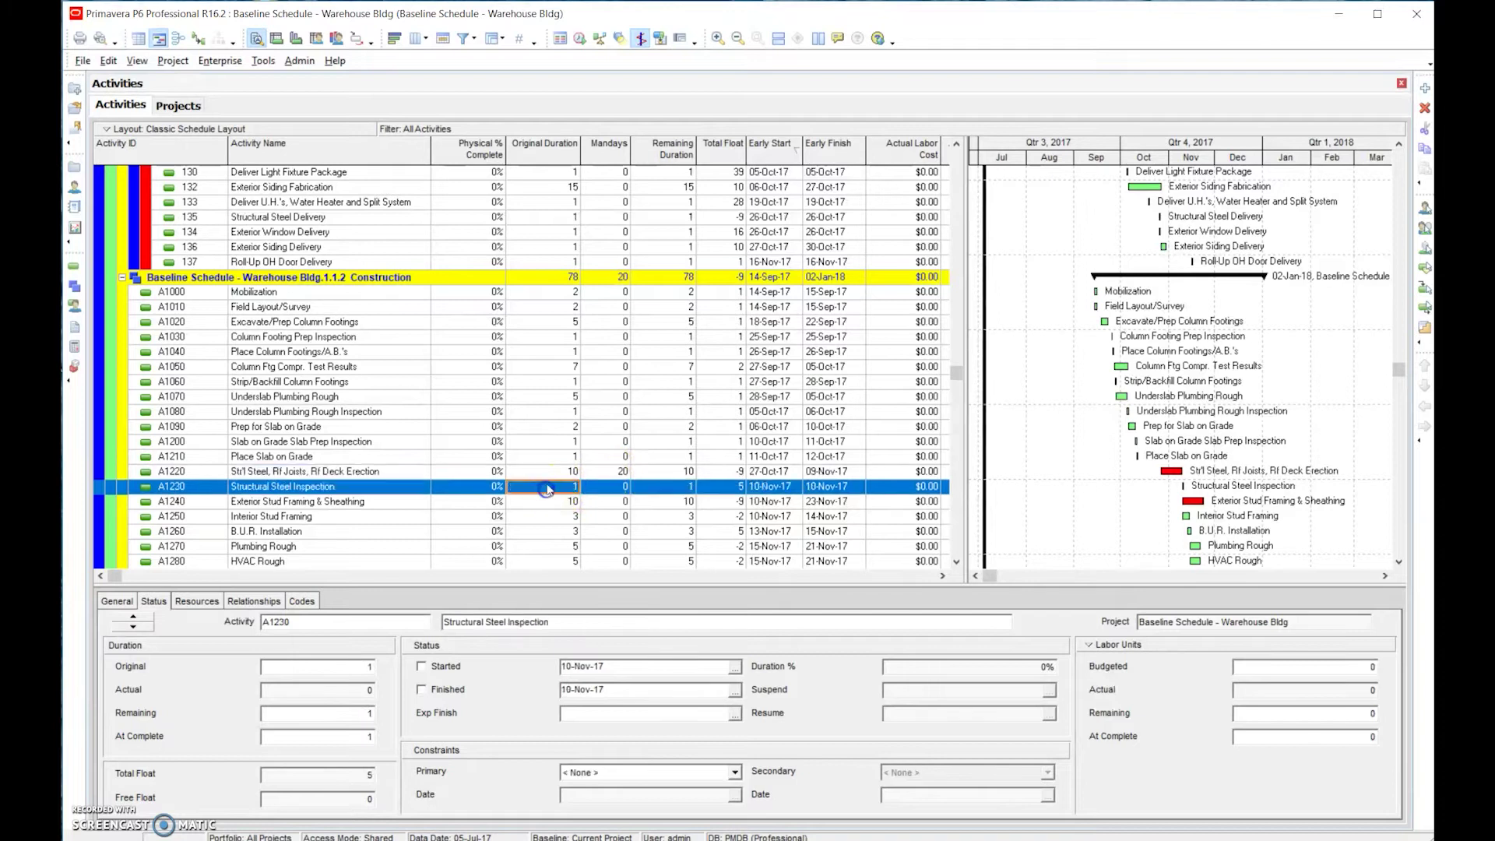
{"action": "left_click", "coordinate": [554, 473]}
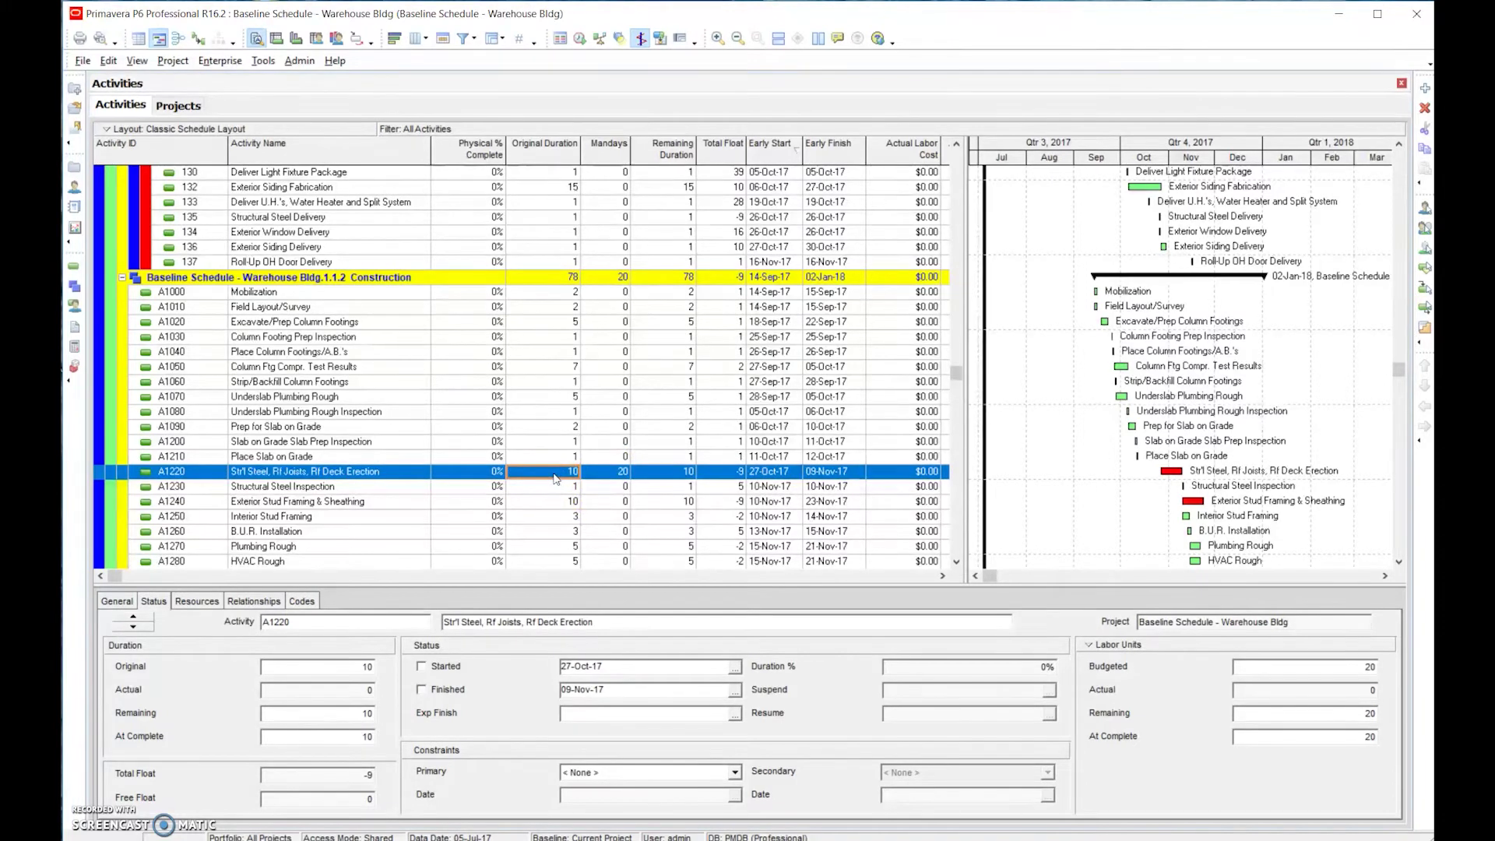
{"action": "left_click", "coordinate": [554, 473]}
{"action": "type", "text": "5"}
{"action": "key", "text": "Return"}
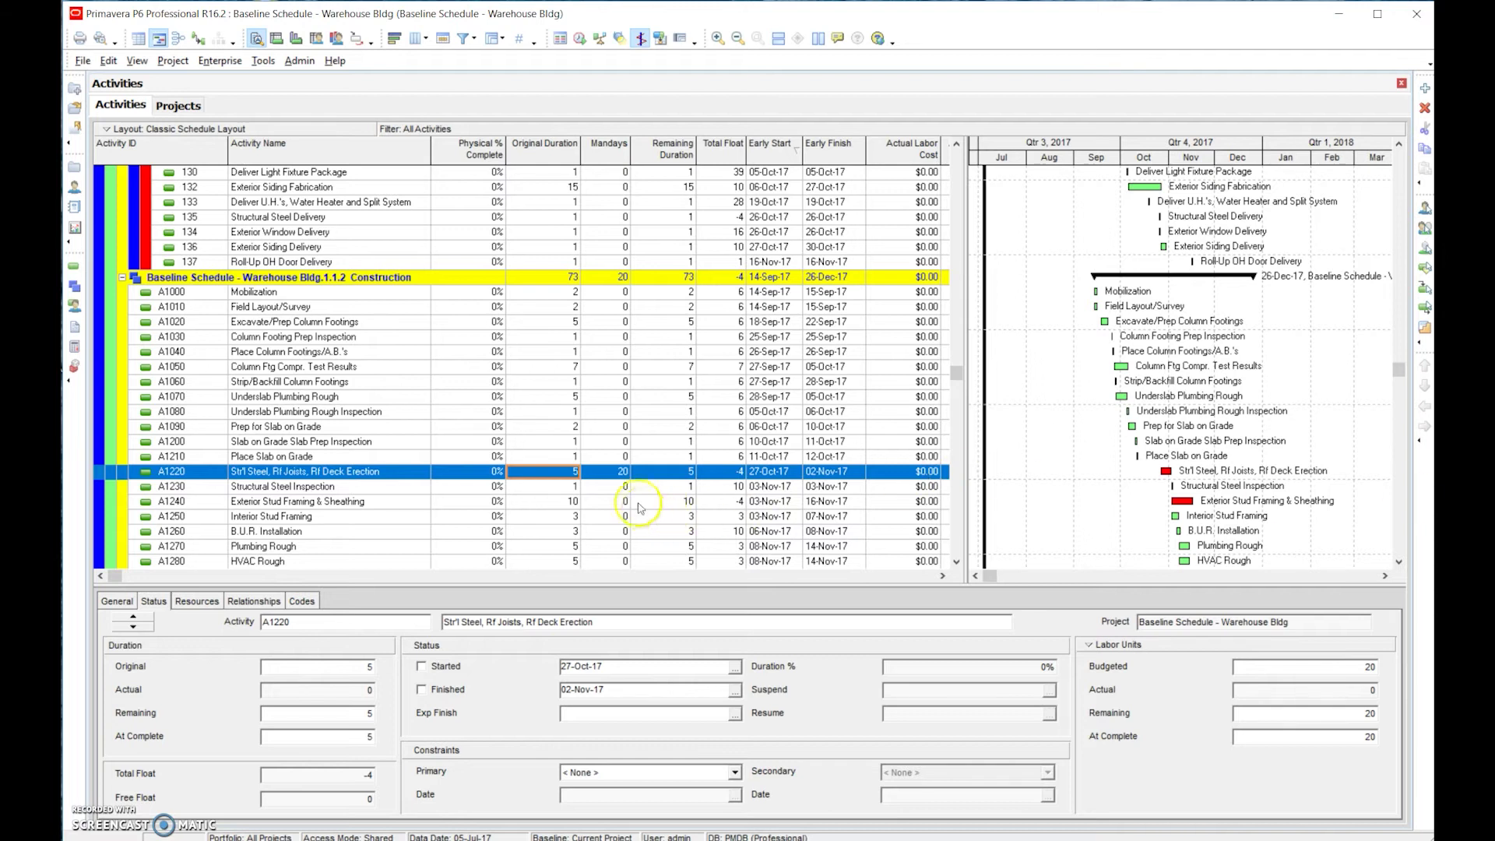
- Cut A1070 Underslab Plumbing Rough's original duration from 5 to 2 days
{"action": "left_click", "coordinate": [364, 442]}
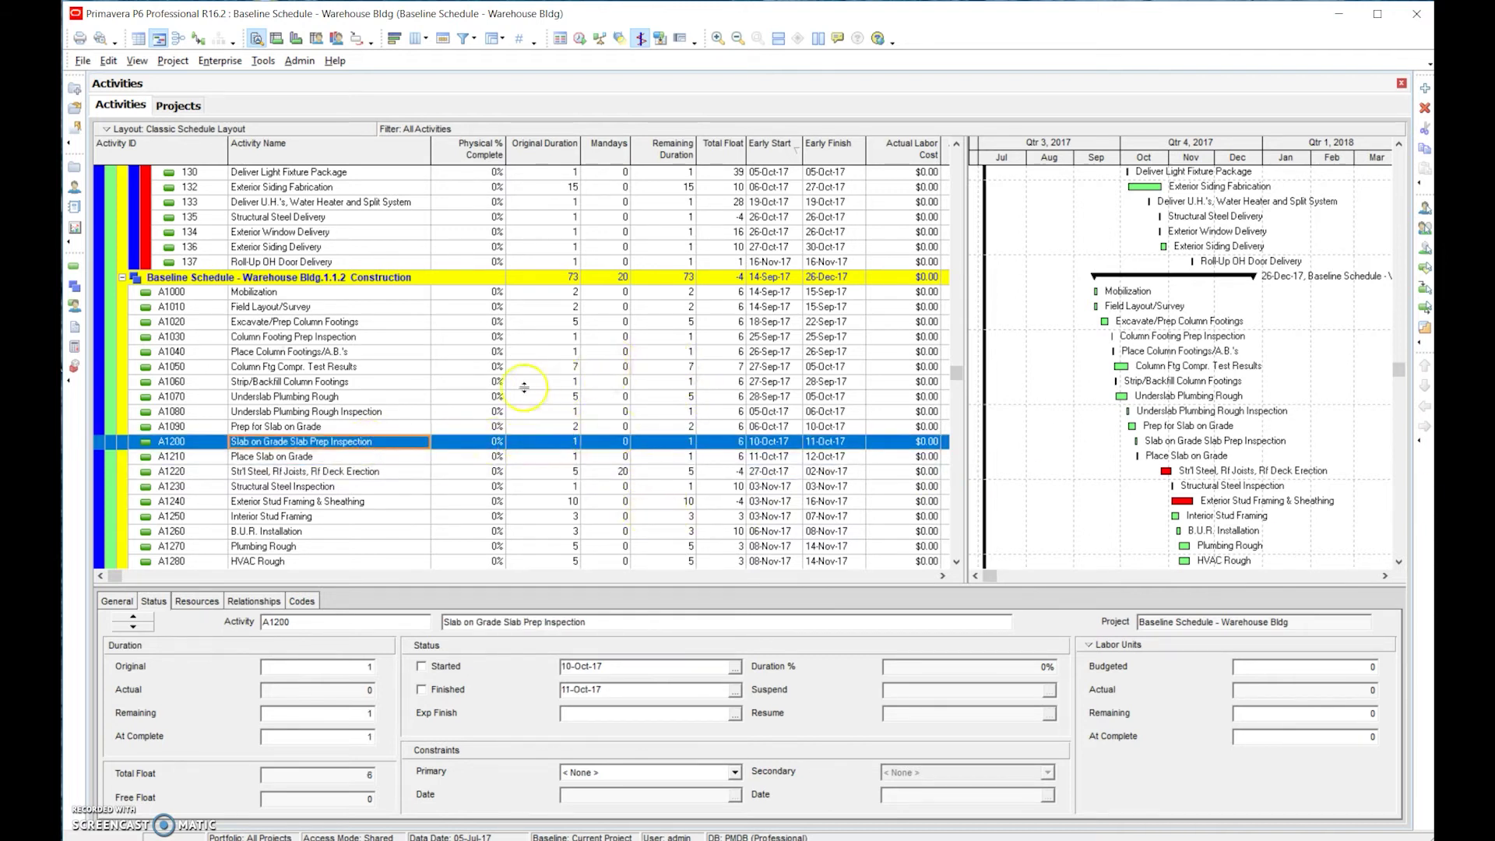
{"action": "left_click", "coordinate": [390, 396]}
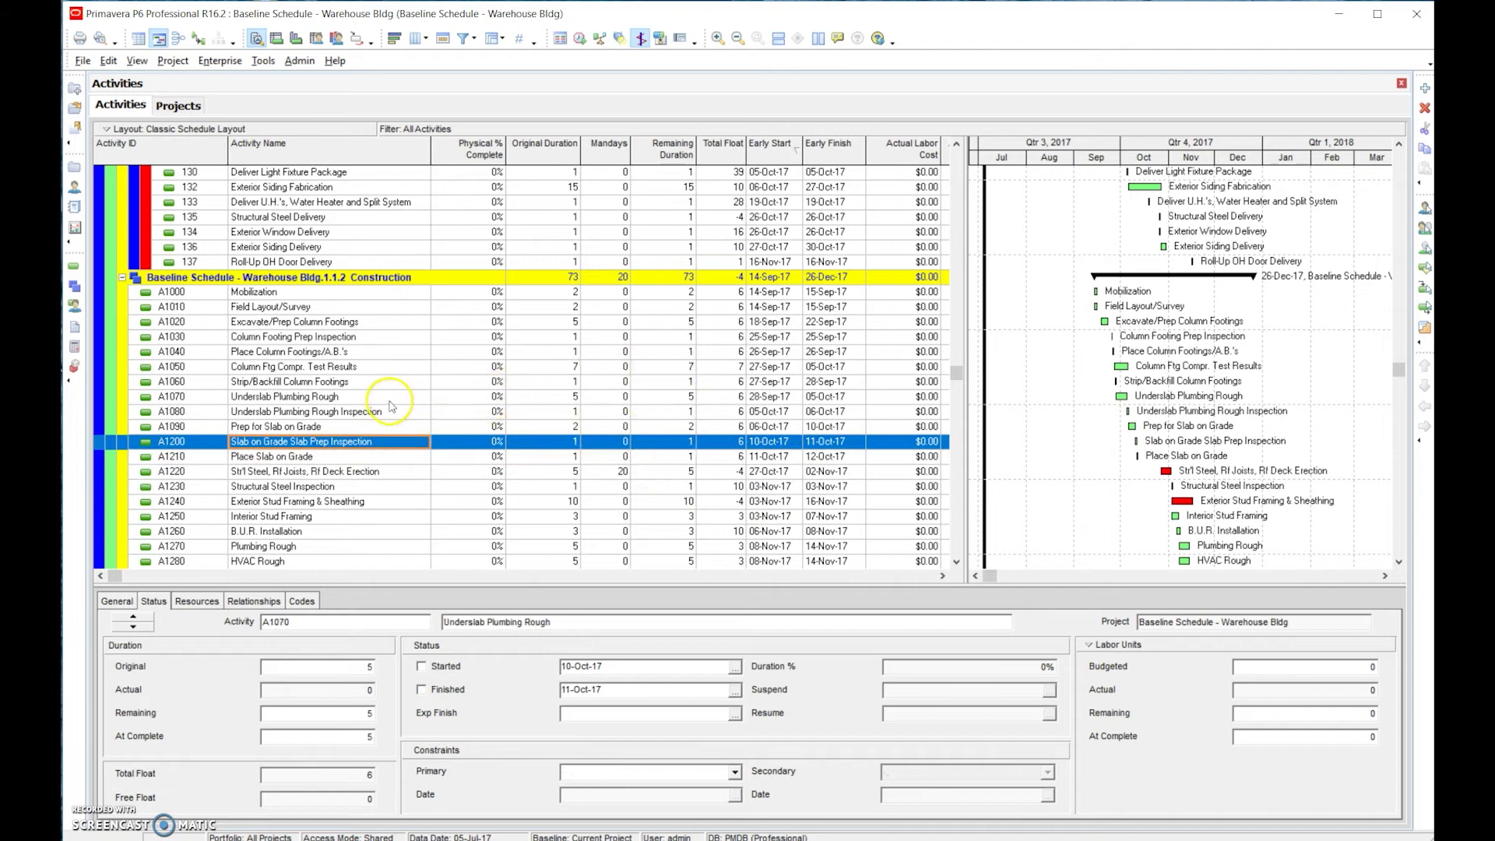
{"action": "left_click", "coordinate": [566, 399]}
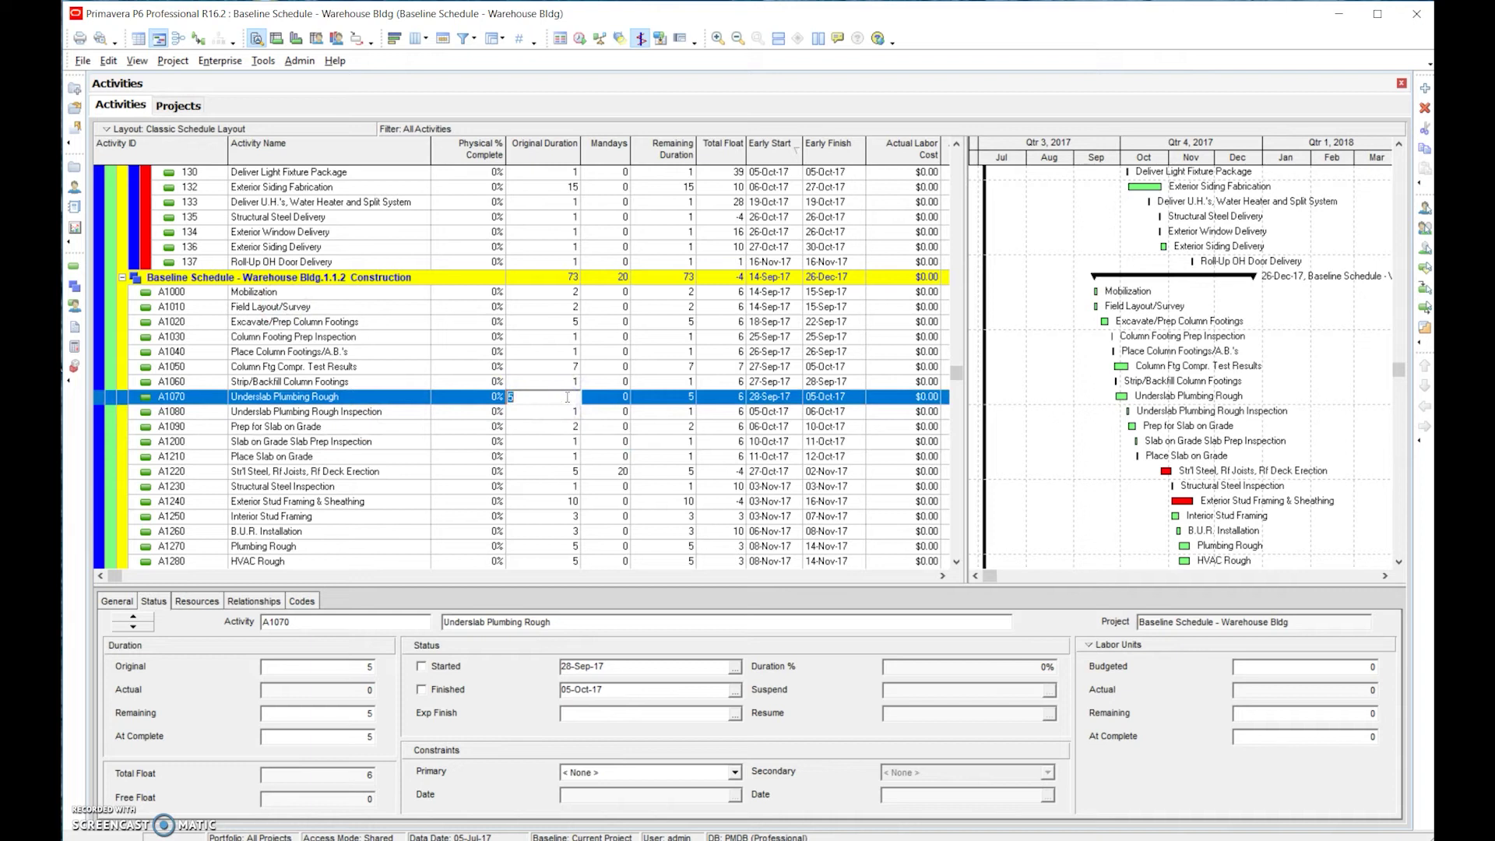
{"action": "type", "text": "2"}
{"action": "key", "text": "Return"}
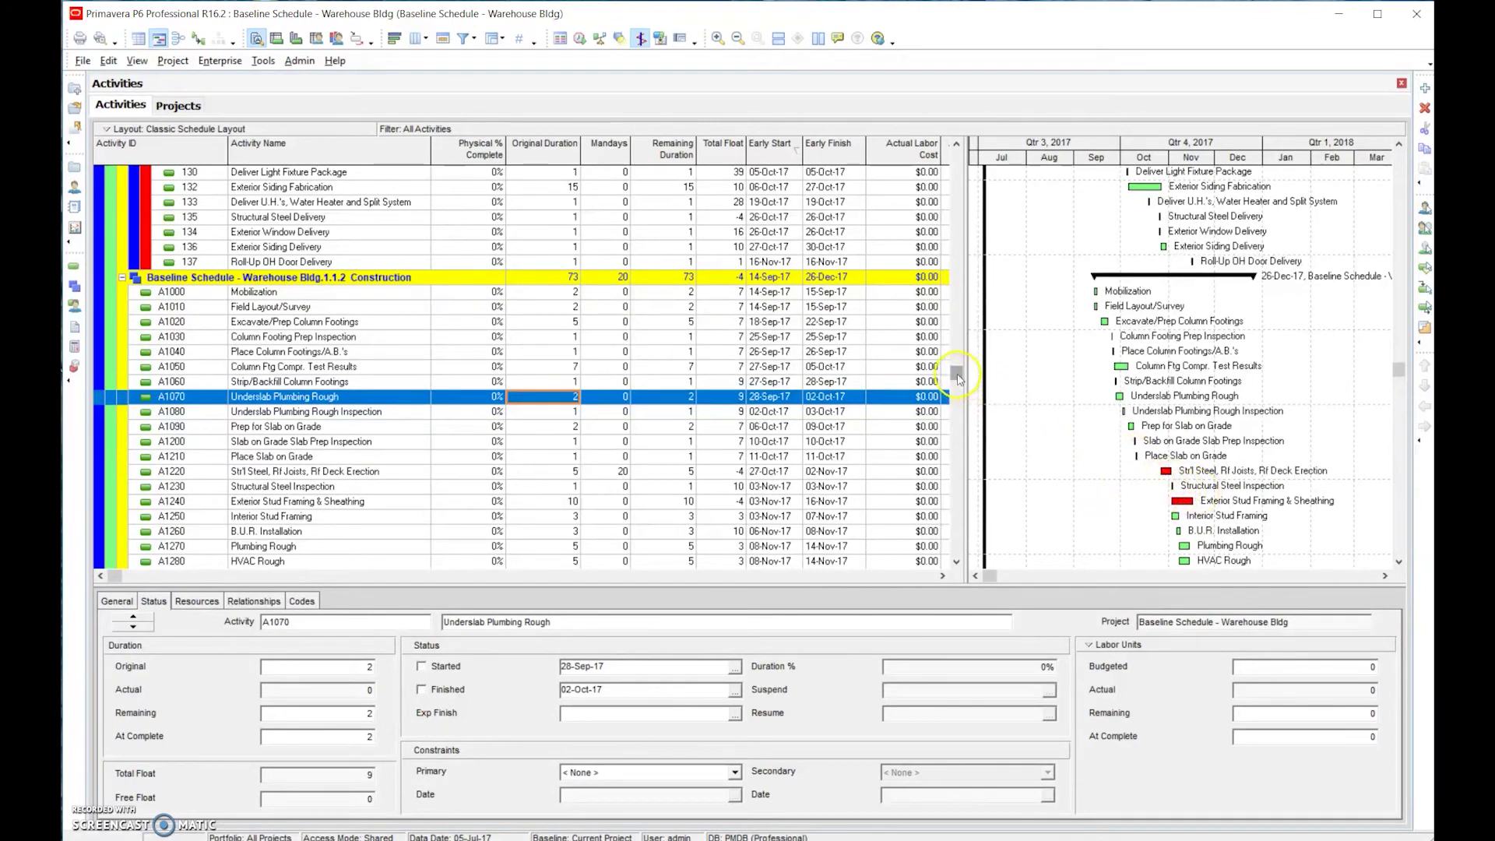
- Change A1580 Post-Construction Closeout's Seed & Straw predecessor link from FS to SS
{"action": "left_click_drag", "start_coordinate": [958, 378], "coordinate": [949, 545]}
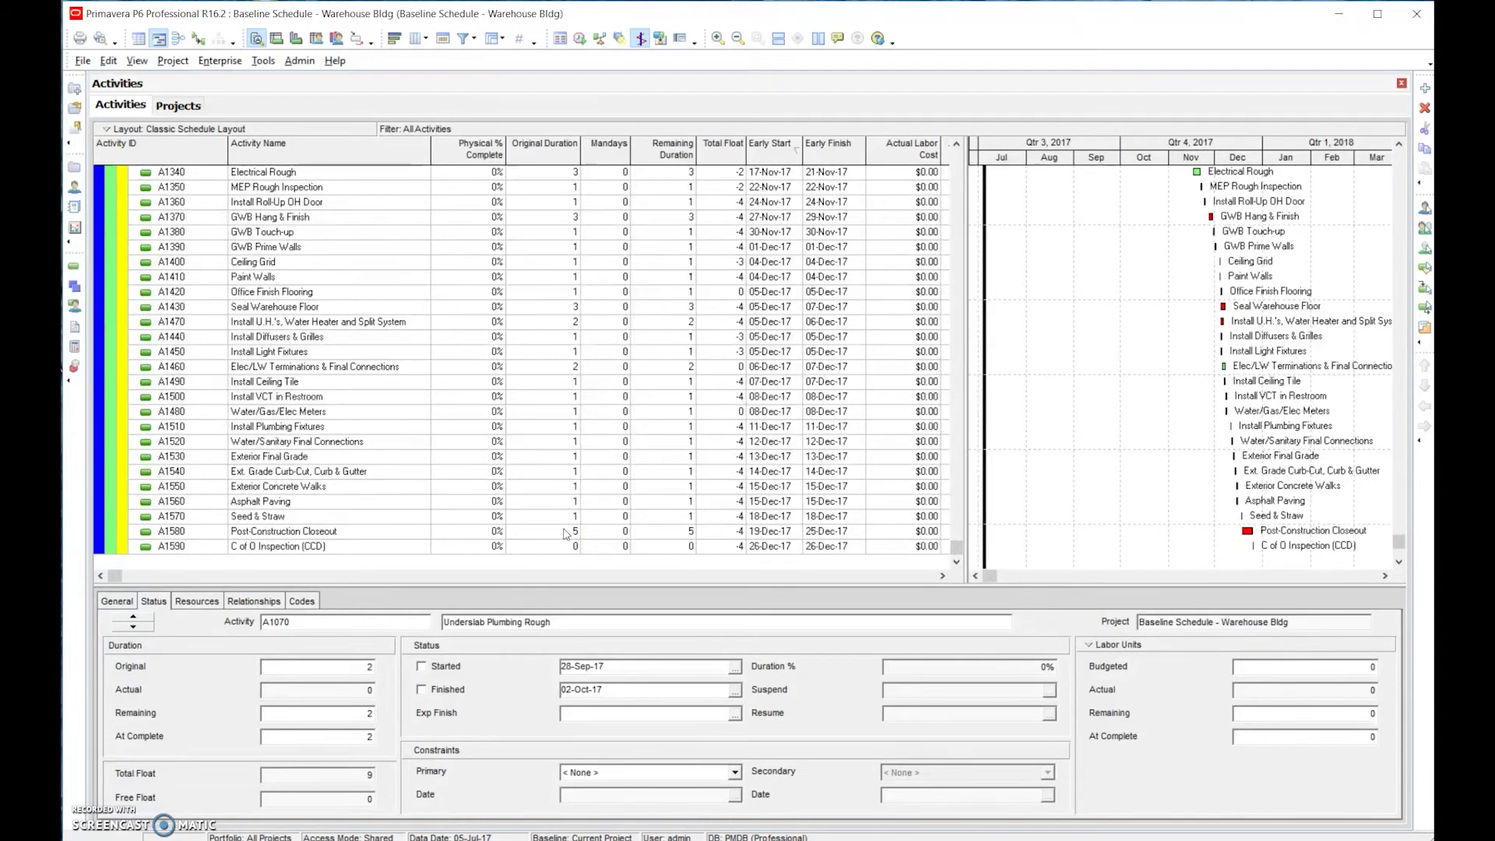
{"action": "left_click", "coordinate": [384, 532]}
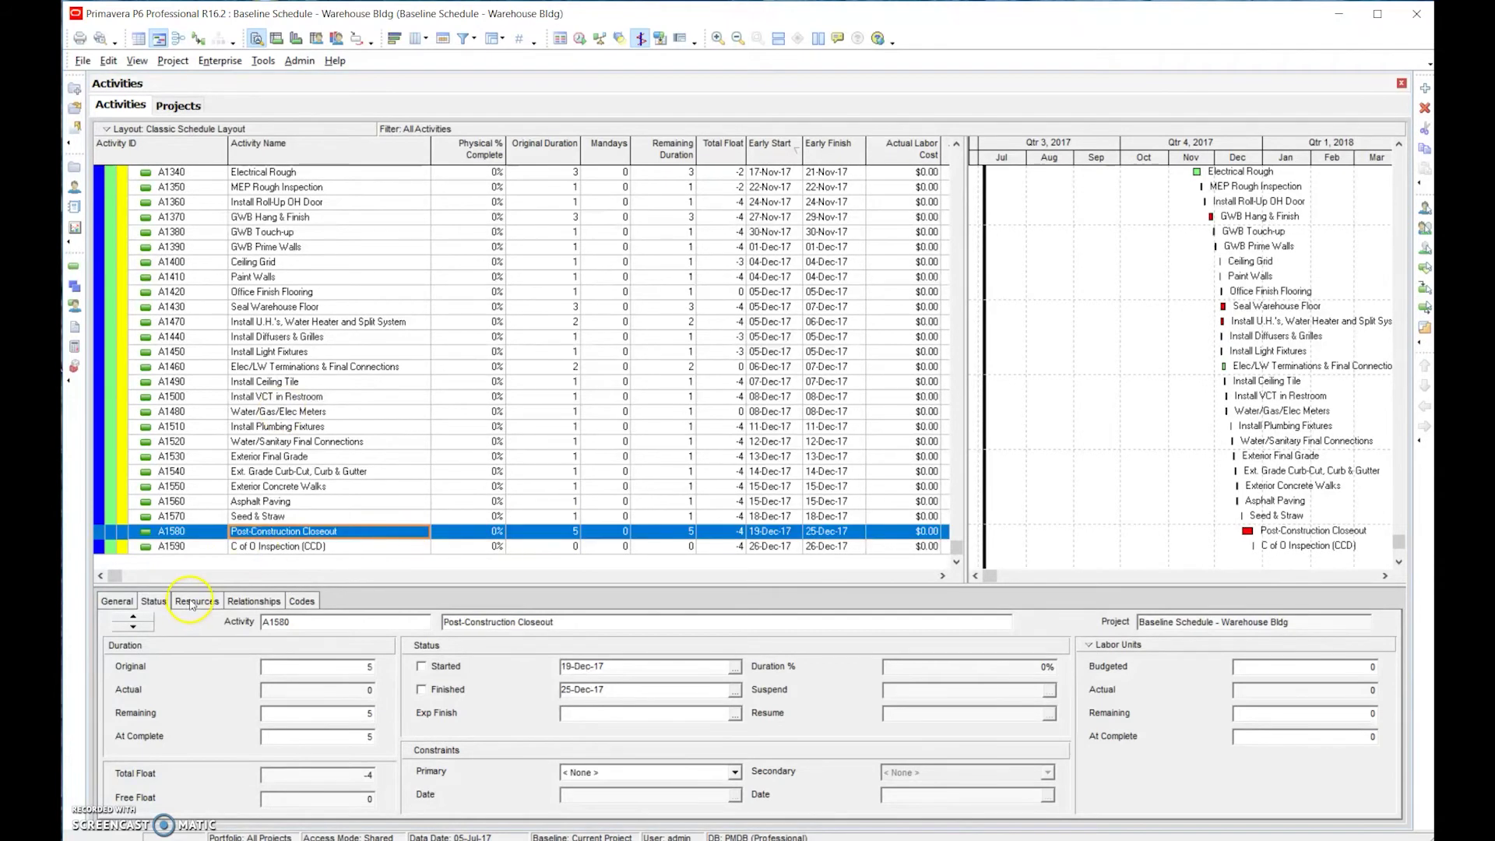
{"action": "left_click", "coordinate": [250, 601]}
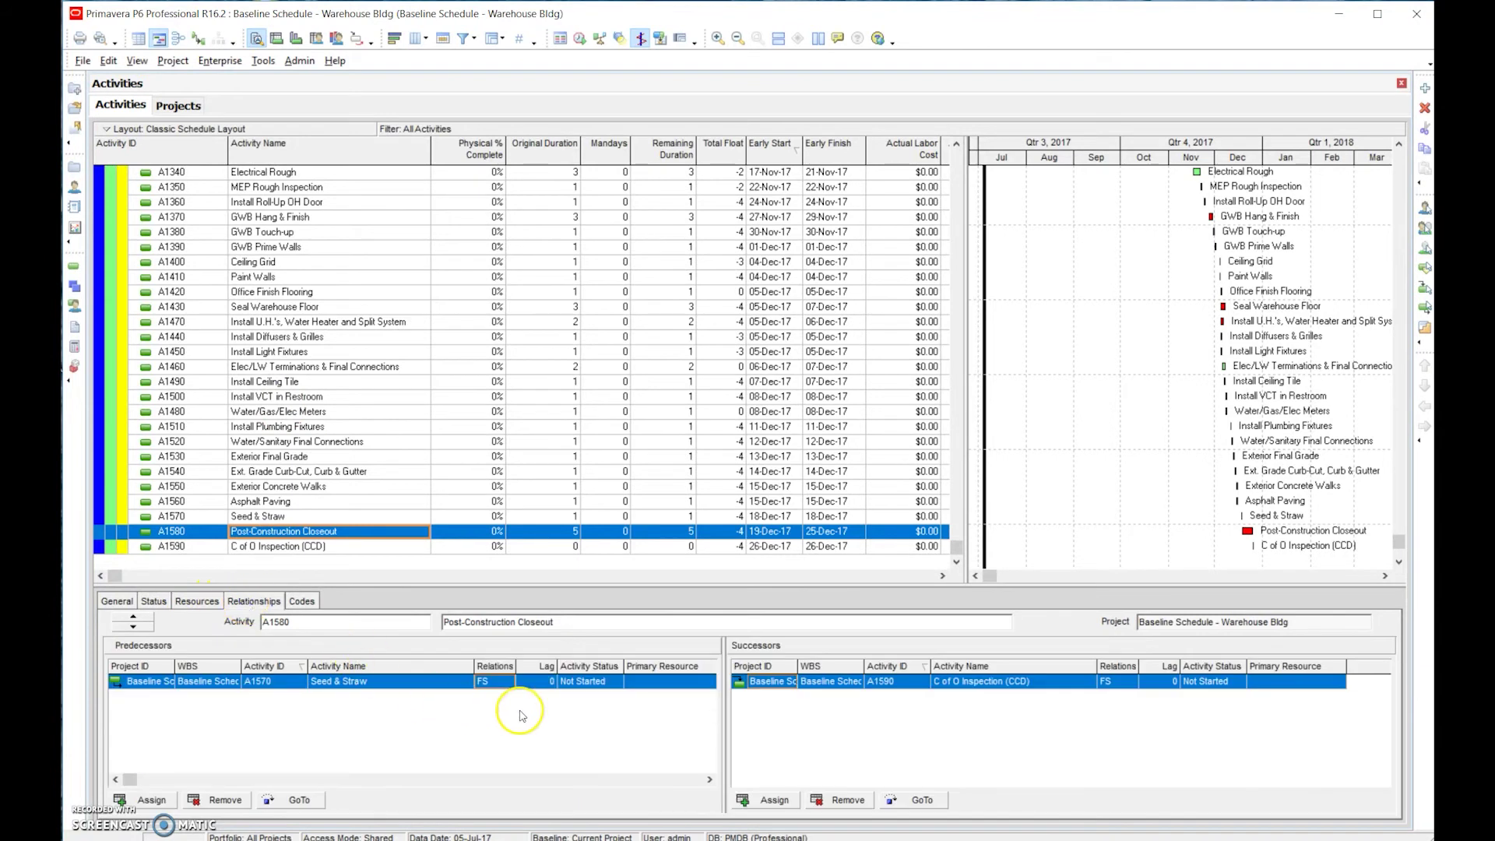
{"action": "left_click", "coordinate": [495, 682]}
{"action": "left_click", "coordinate": [509, 683]}
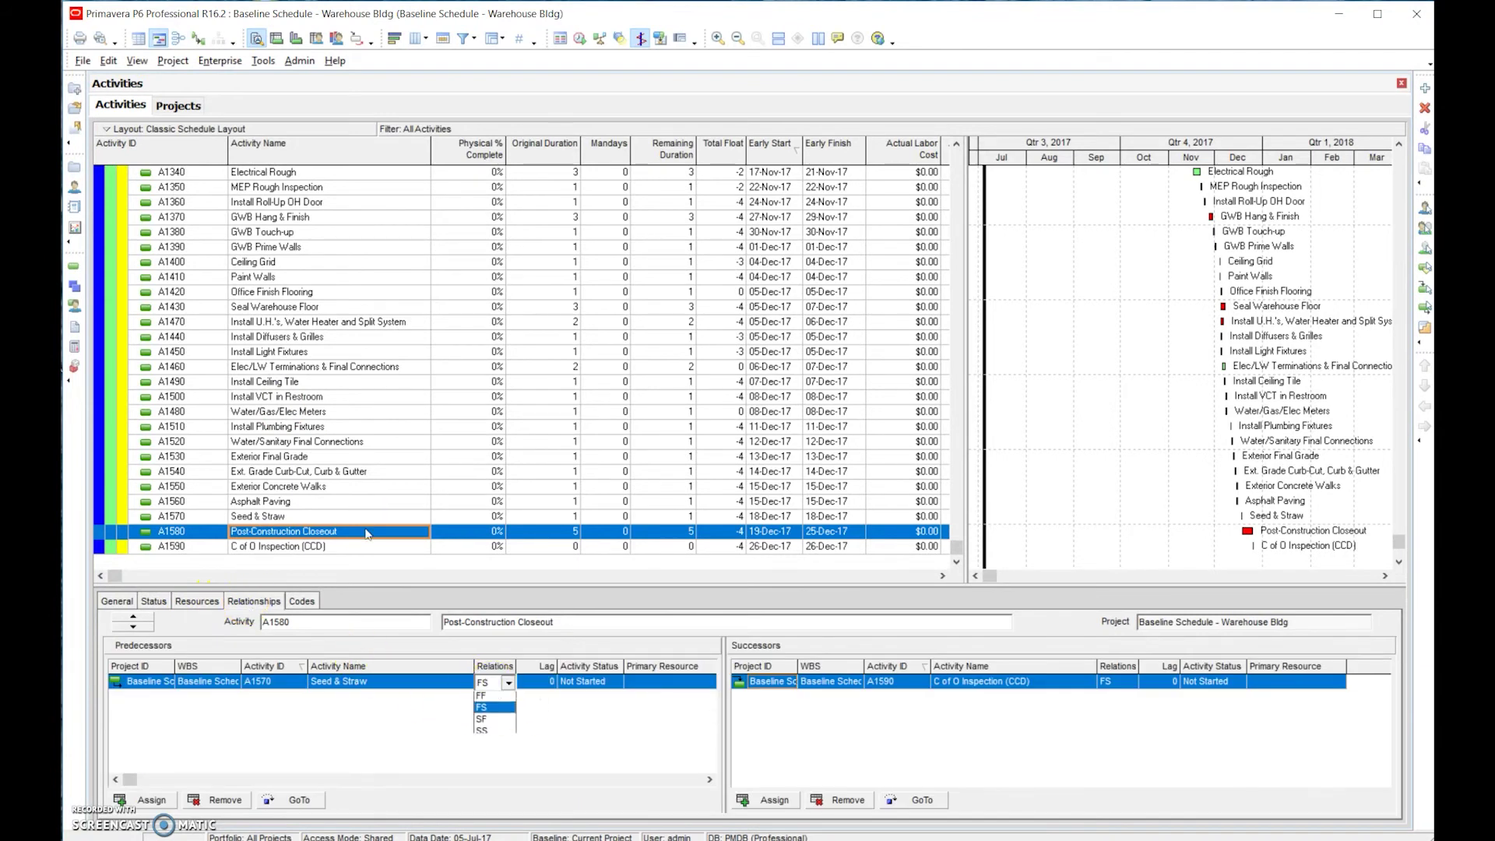
{"action": "left_click", "coordinate": [499, 734]}
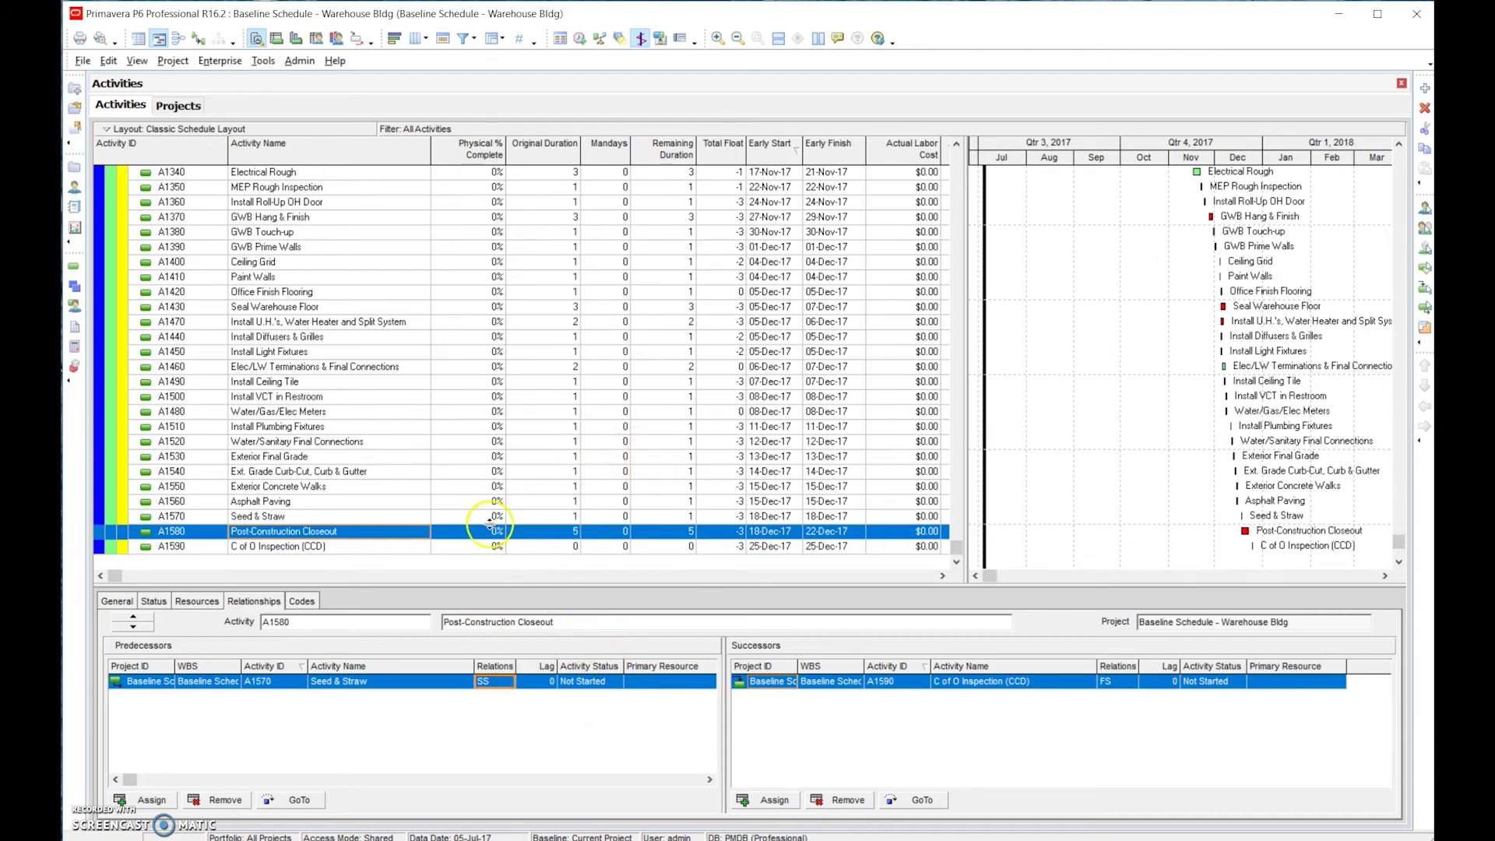
{"action": "left_click", "coordinate": [344, 516]}
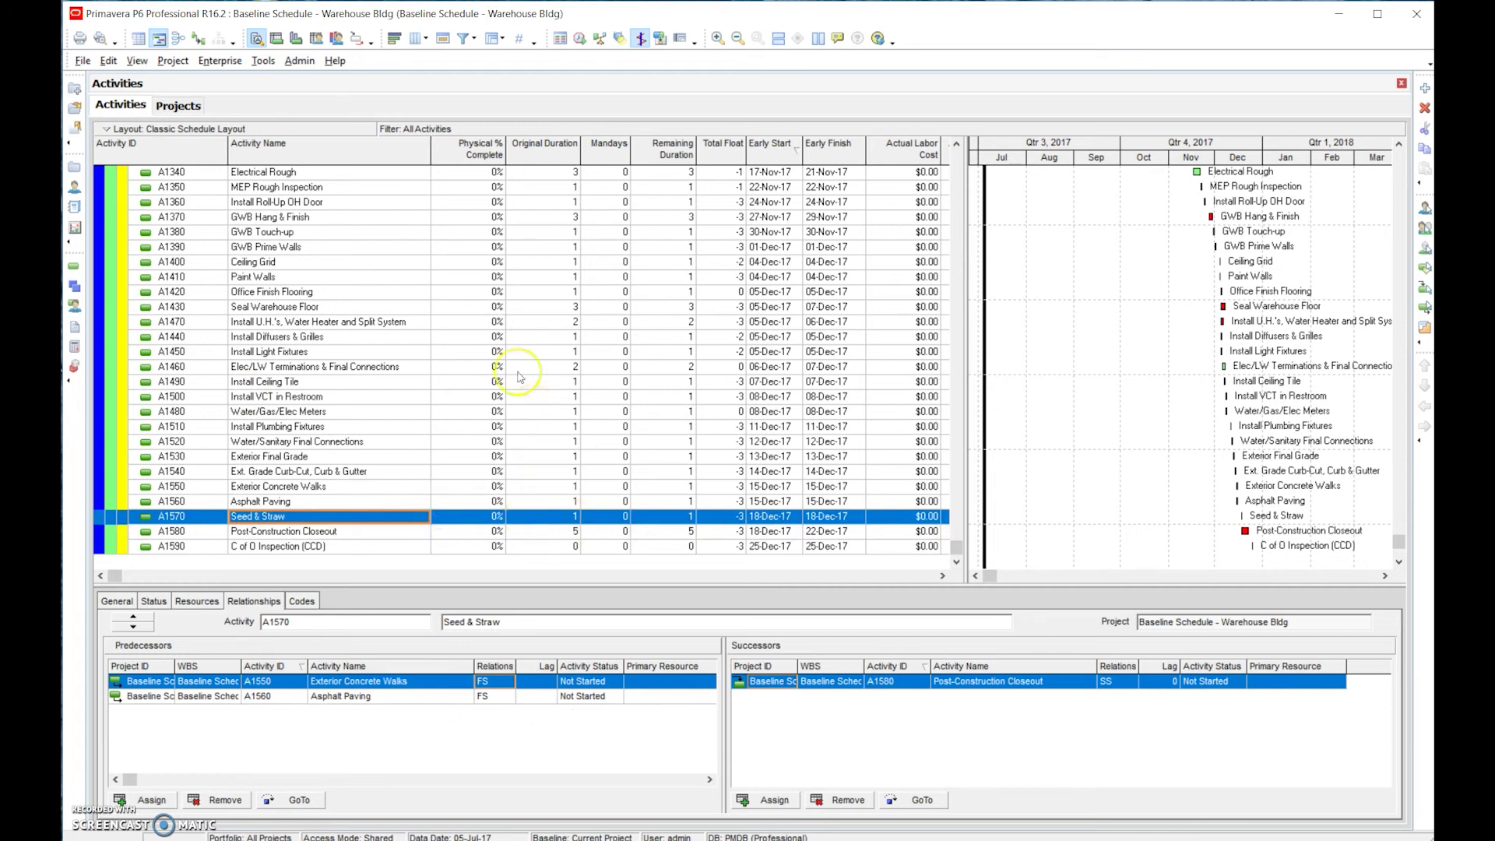
- Set A1430 Seal Warehouse Floor's original duration to 1 day
{"action": "left_click", "coordinate": [374, 307]}
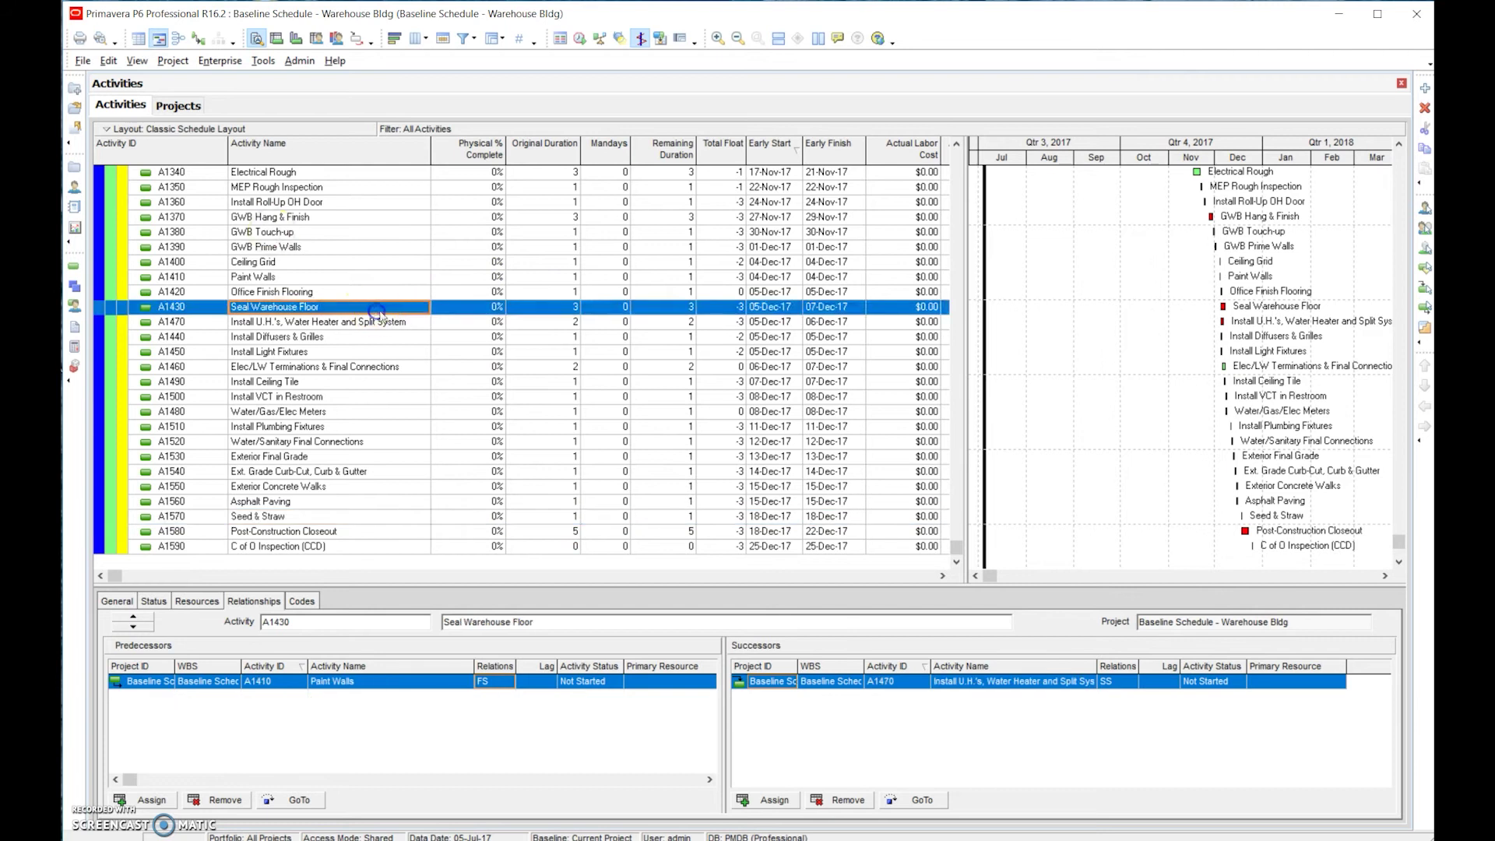
{"action": "left_click", "coordinate": [566, 307]}
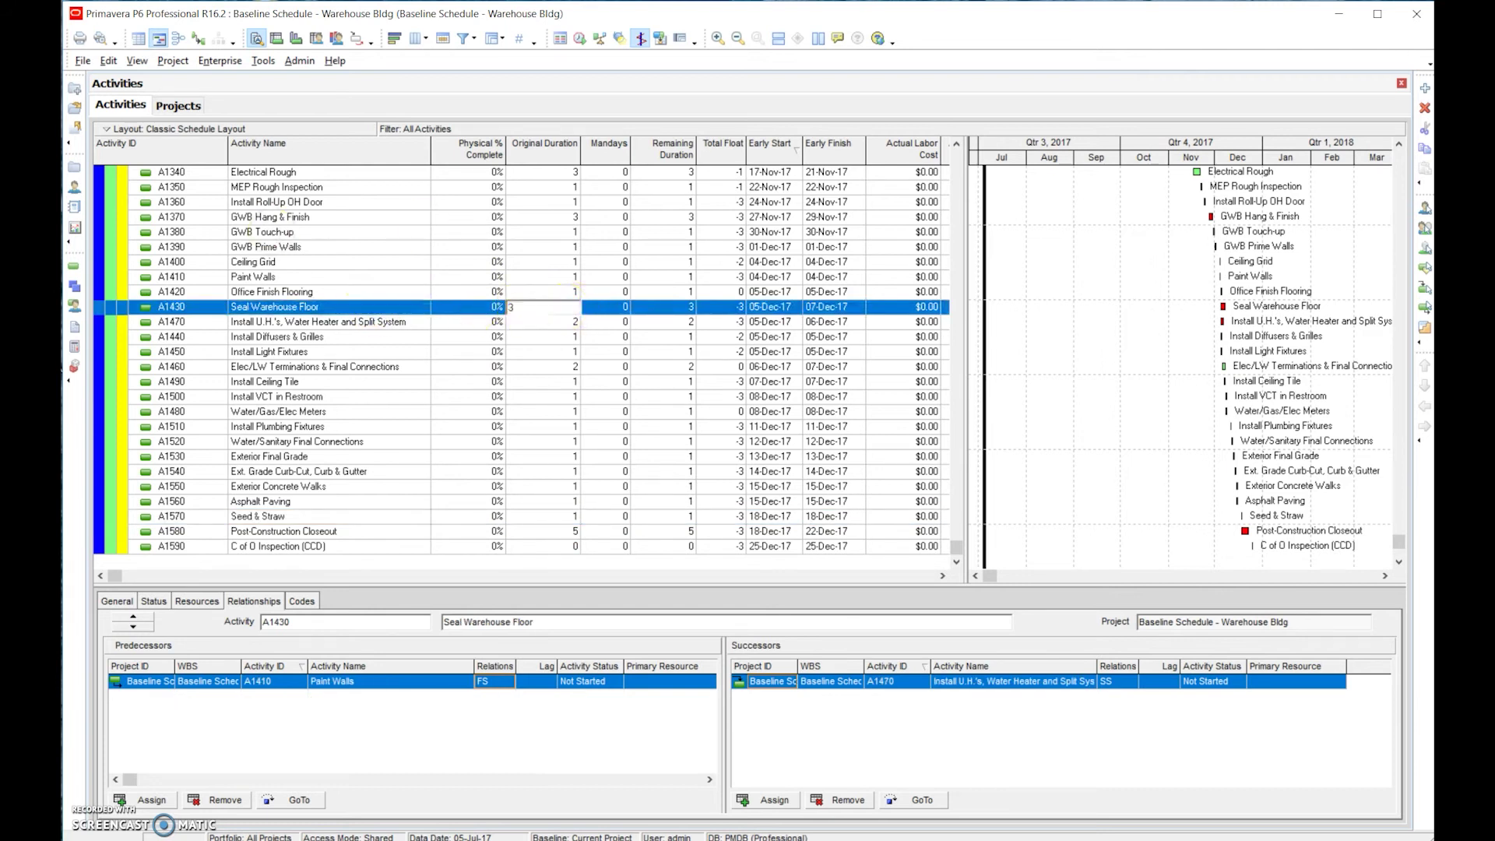
{"action": "type", "text": "1"}
{"action": "key", "text": "Return"}
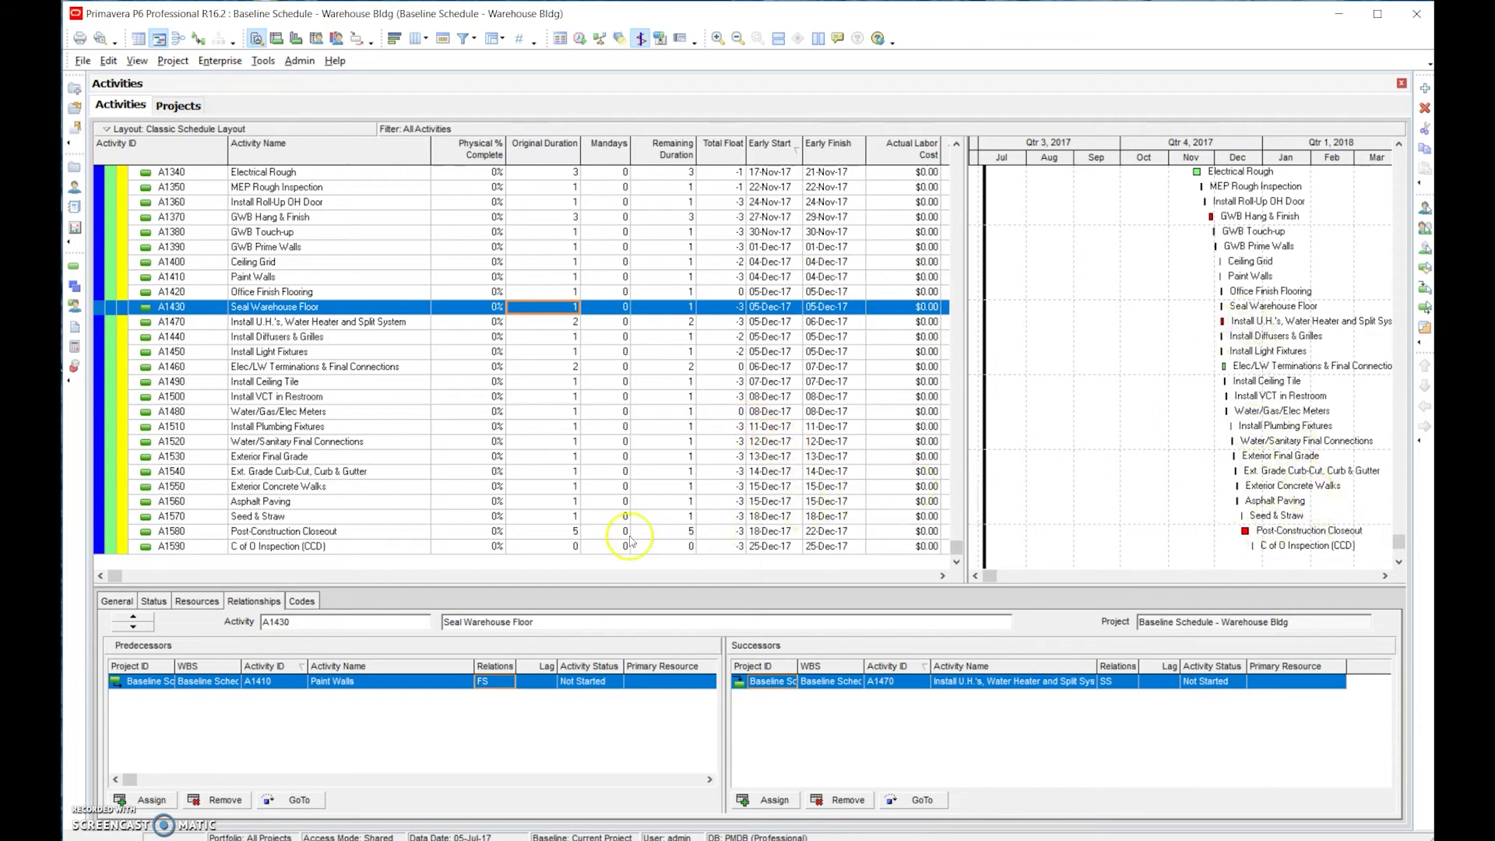
- Set A1580 Post-Construction Closeout's original duration to 2 days
{"action": "left_click", "coordinate": [564, 533]}
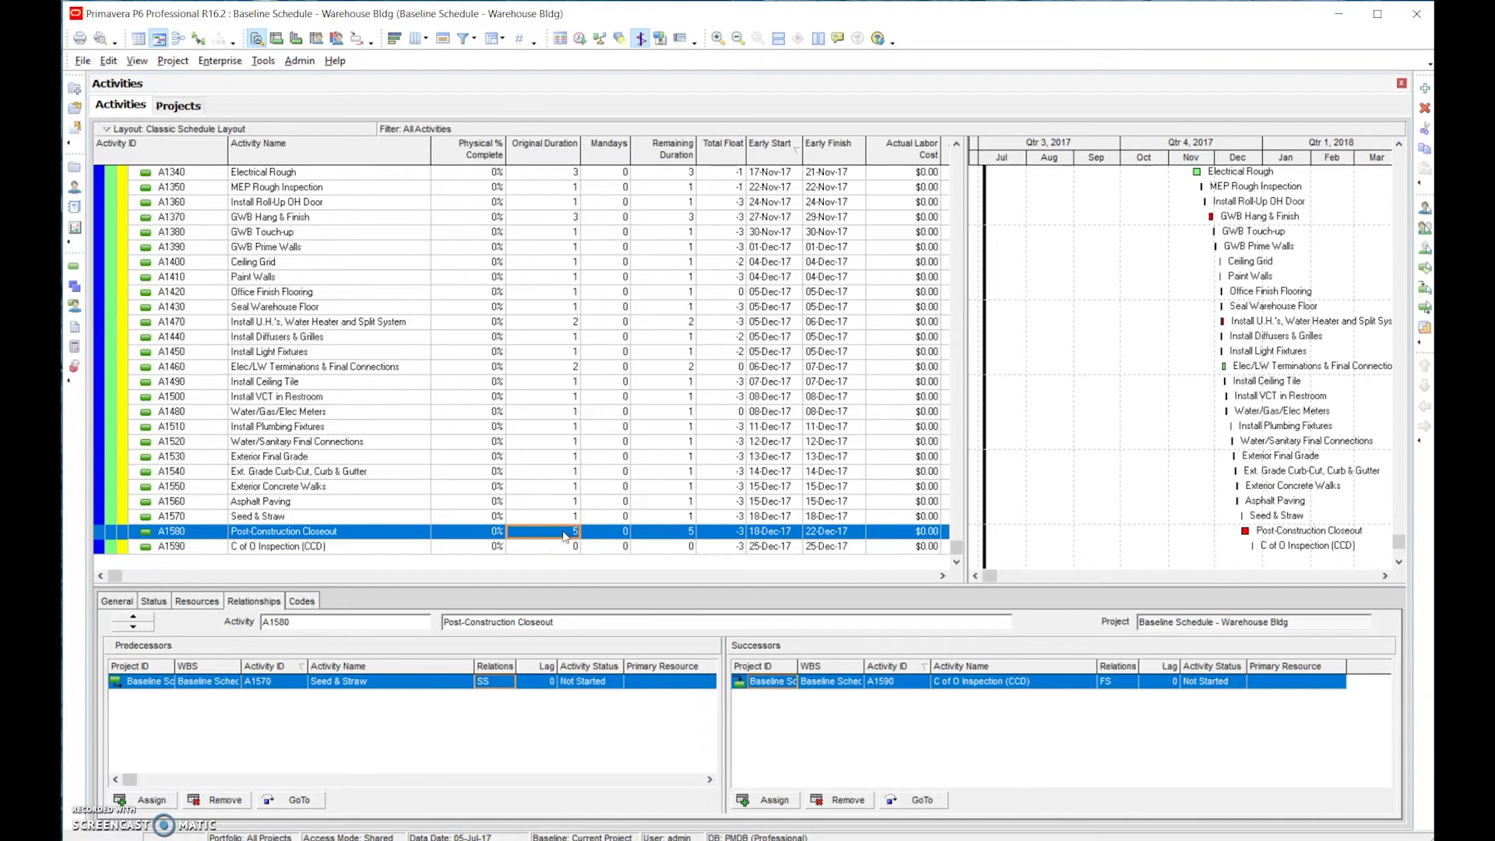
{"action": "left_click", "coordinate": [563, 532]}
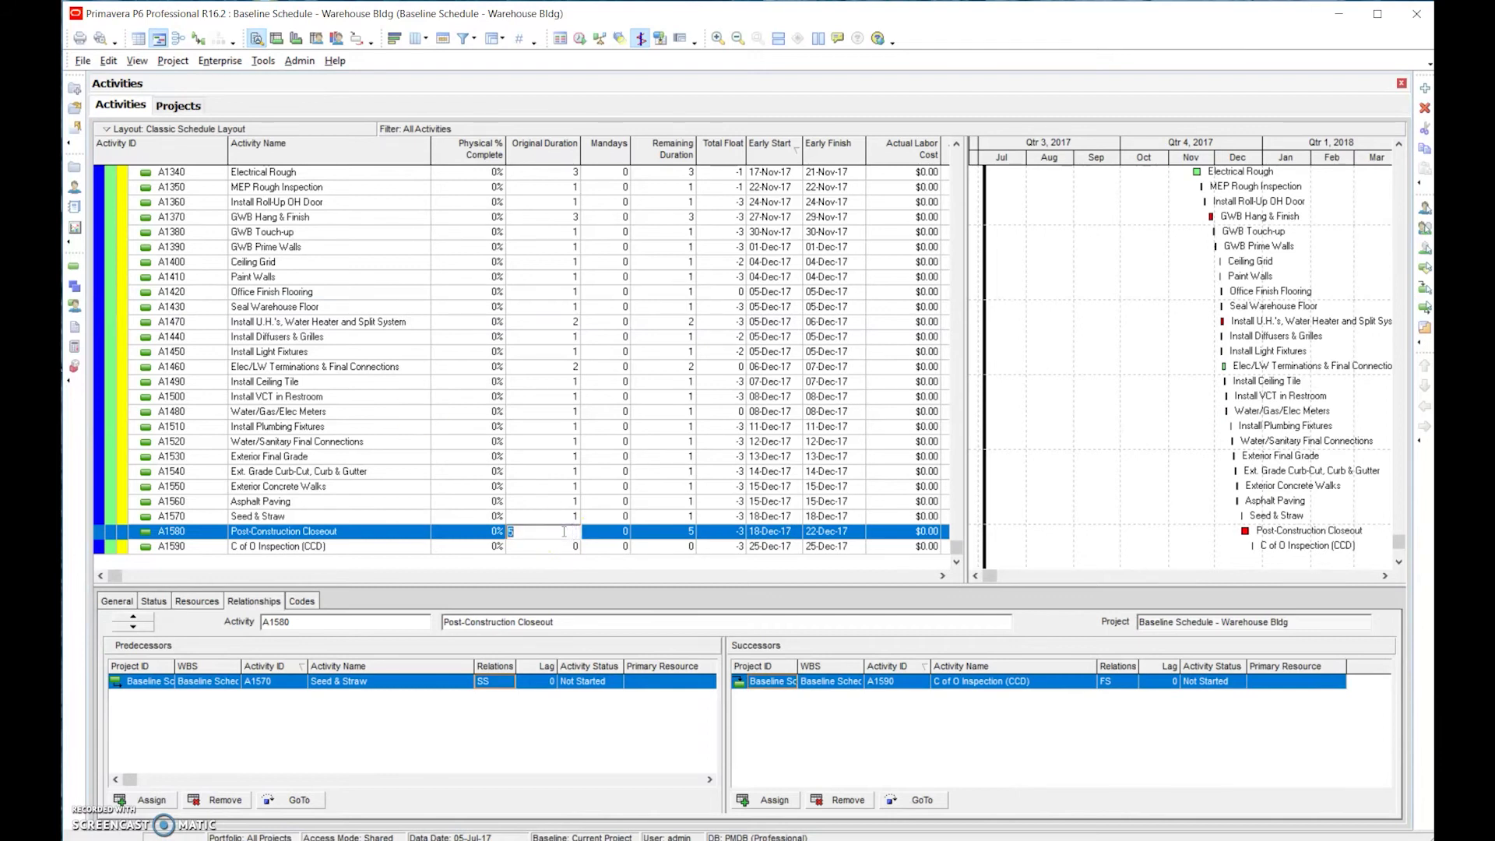
{"action": "type", "text": "2"}
{"action": "key", "text": "Return"}
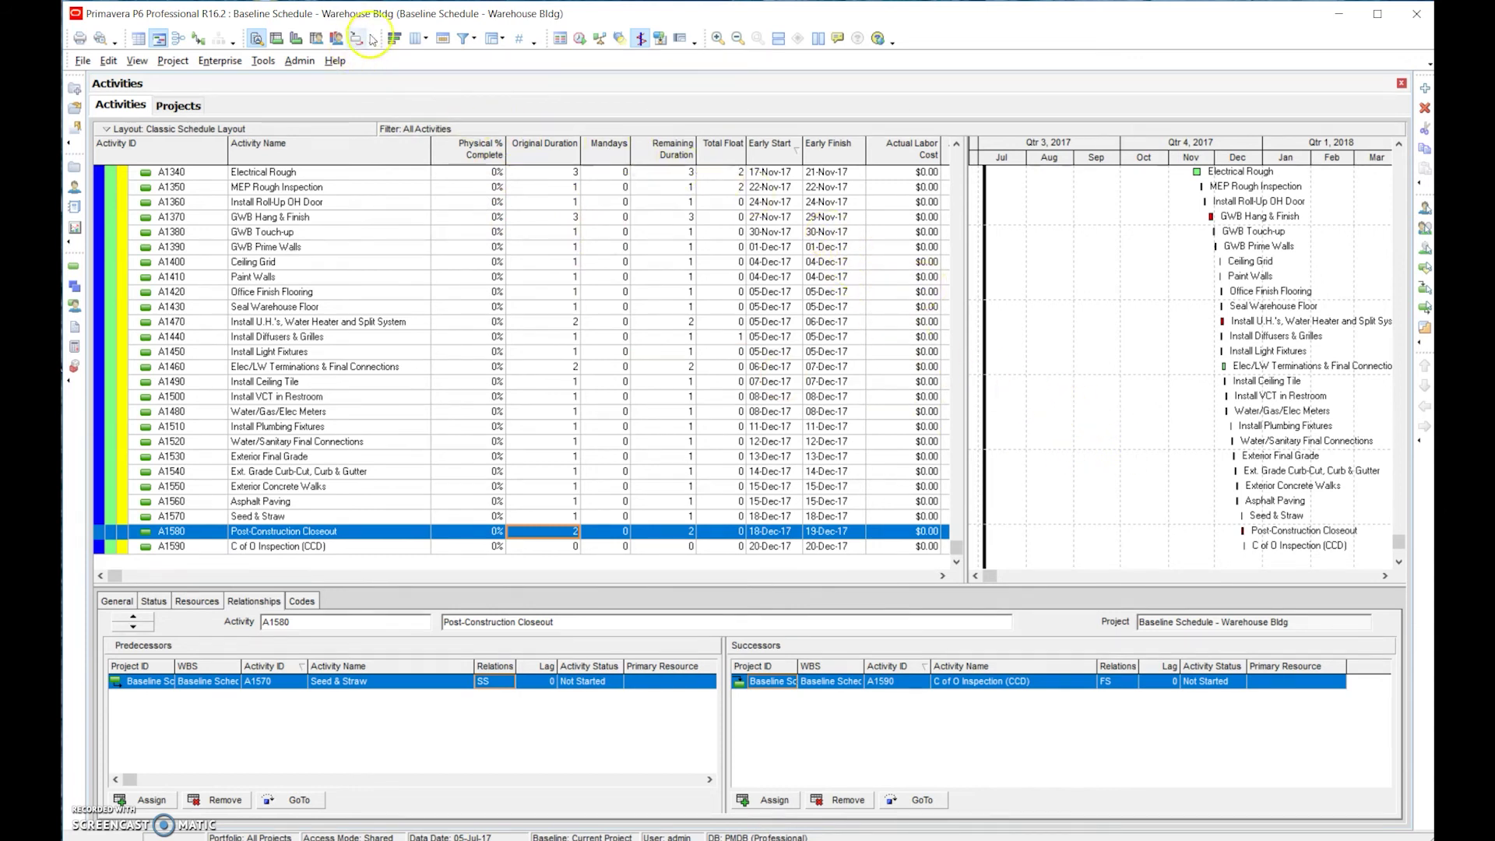
- Apply the Critical filter to show only critical activities
{"action": "left_click", "coordinate": [465, 37]}
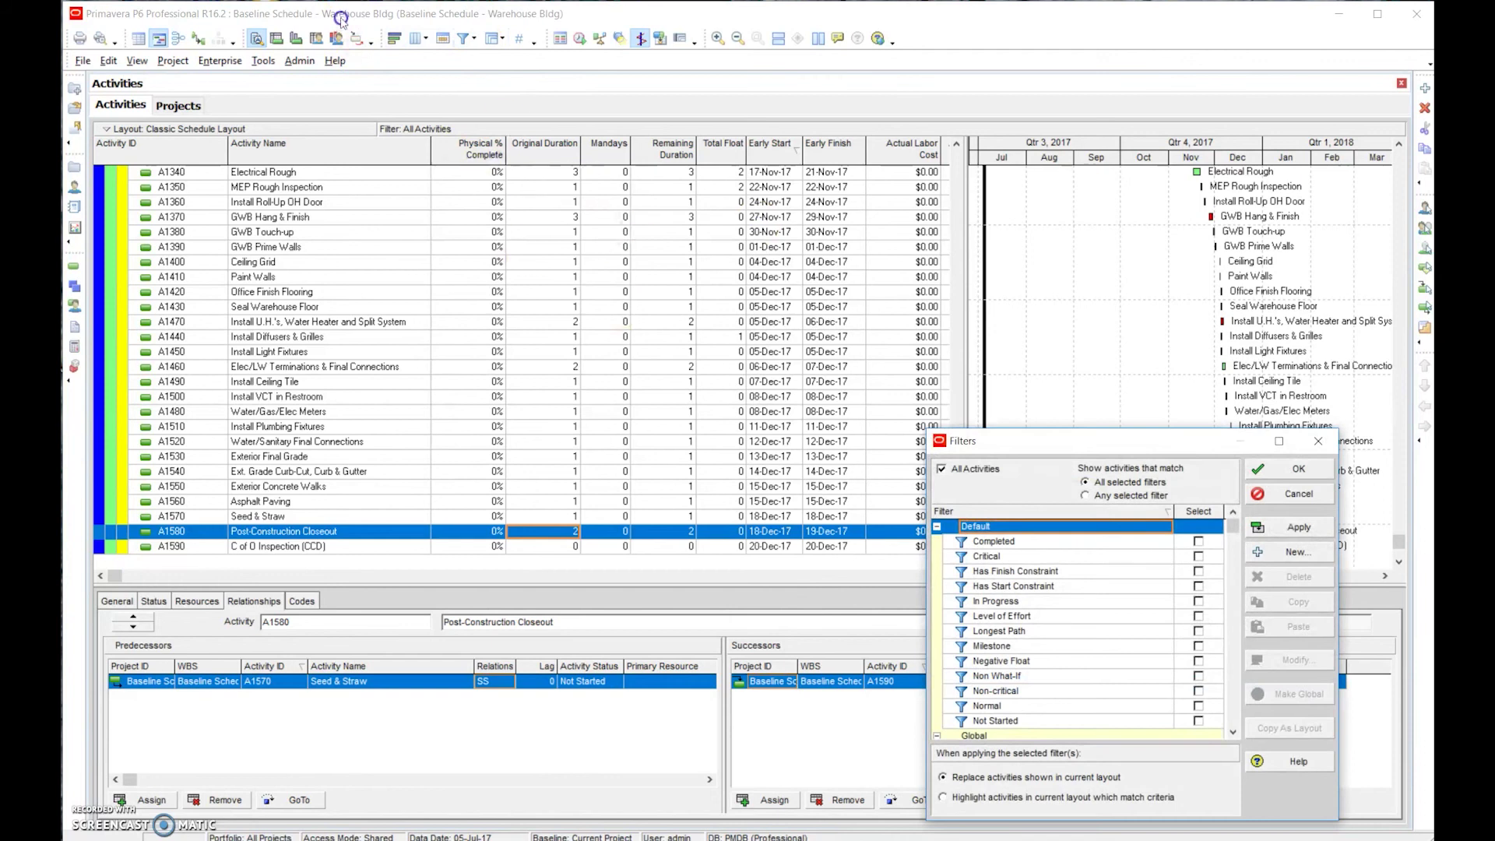
{"action": "left_click", "coordinate": [1199, 556]}
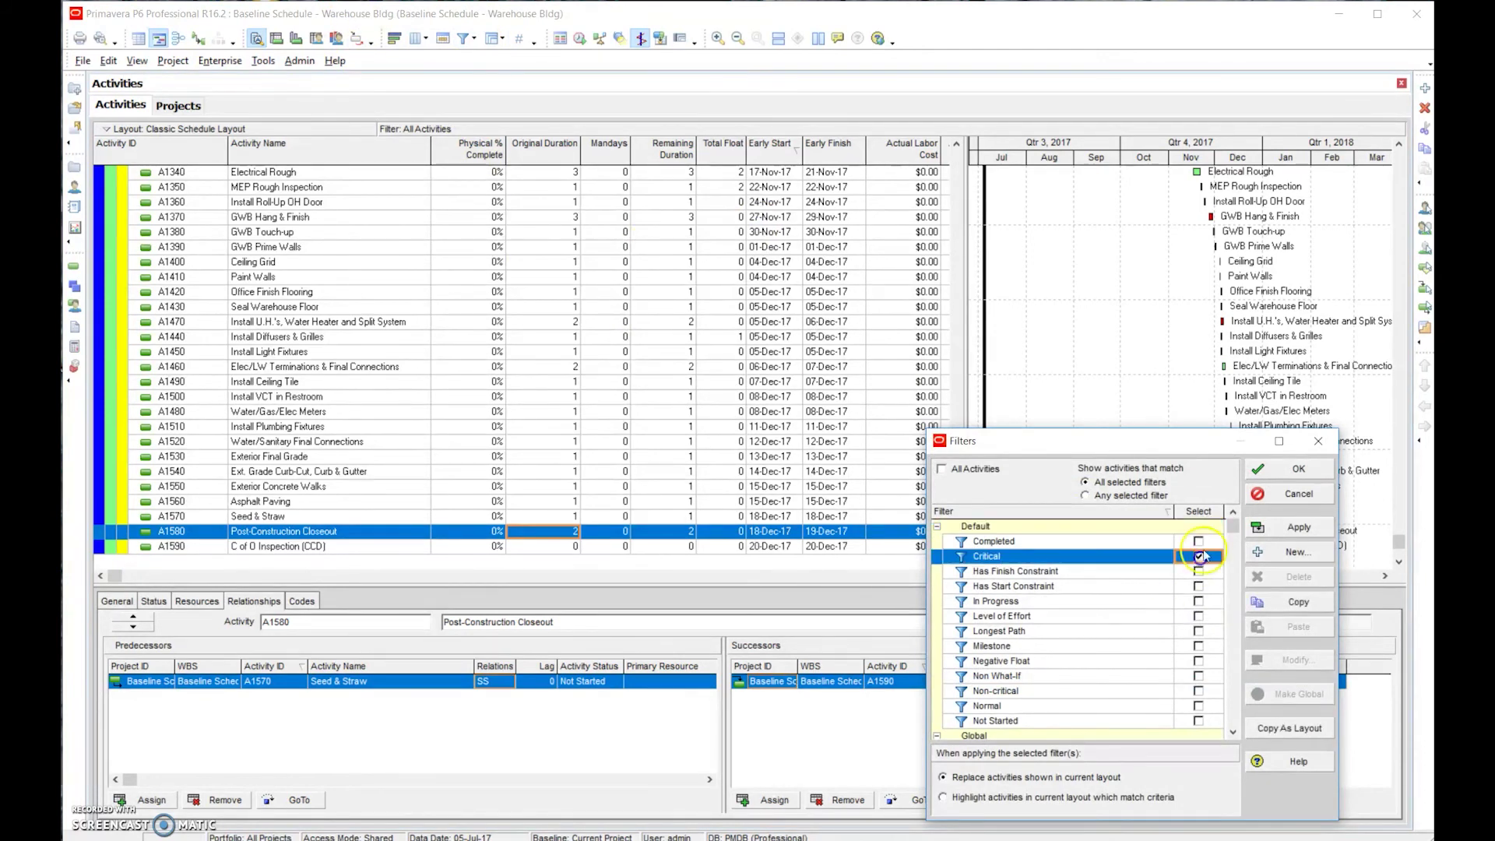
{"action": "left_click", "coordinate": [1263, 471]}
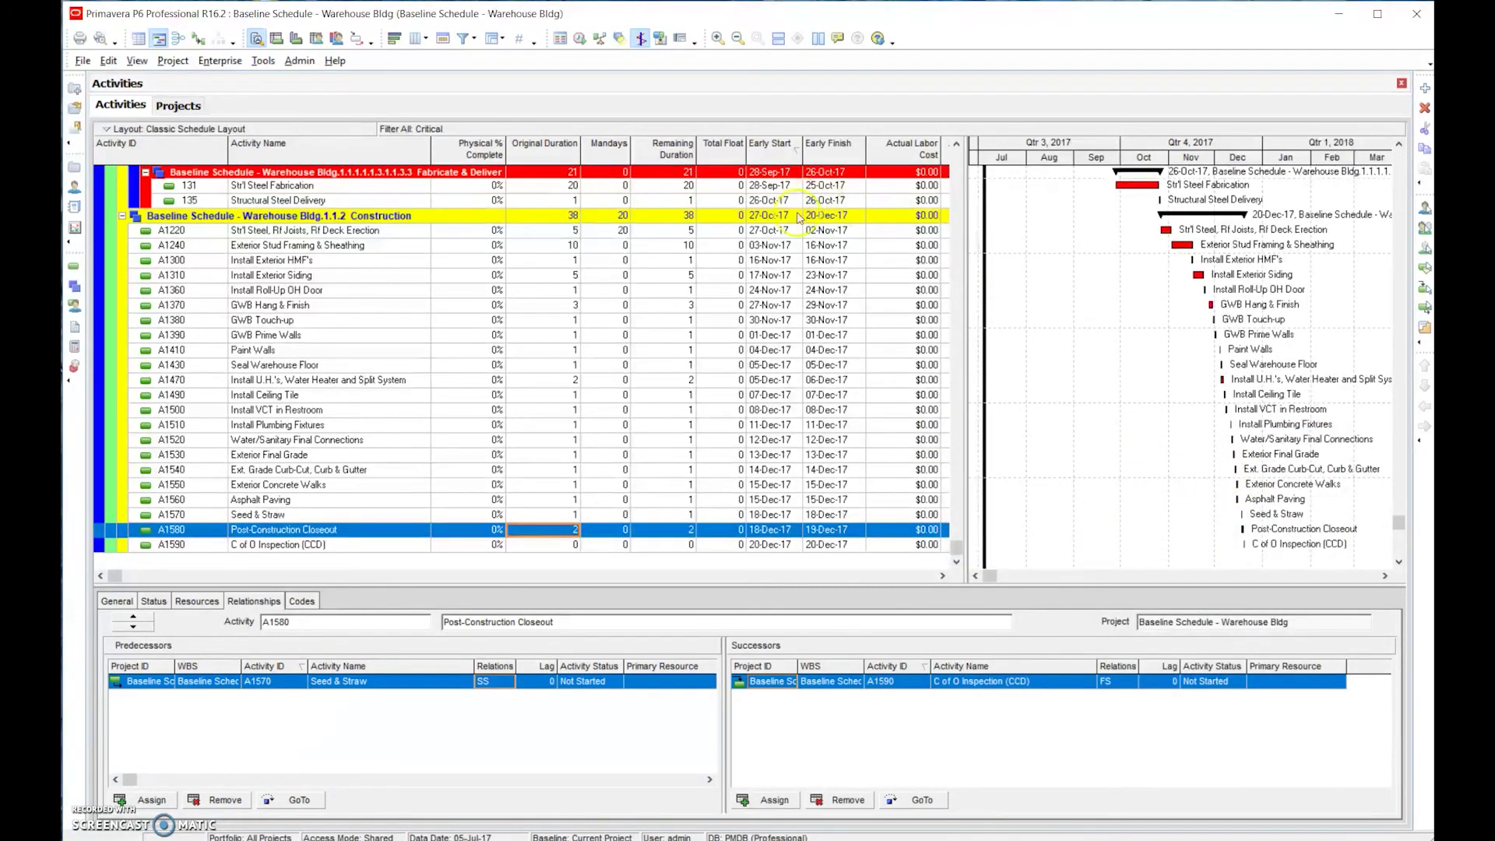
- Switch the activity filter back to All Activities
{"action": "left_click", "coordinate": [471, 41]}
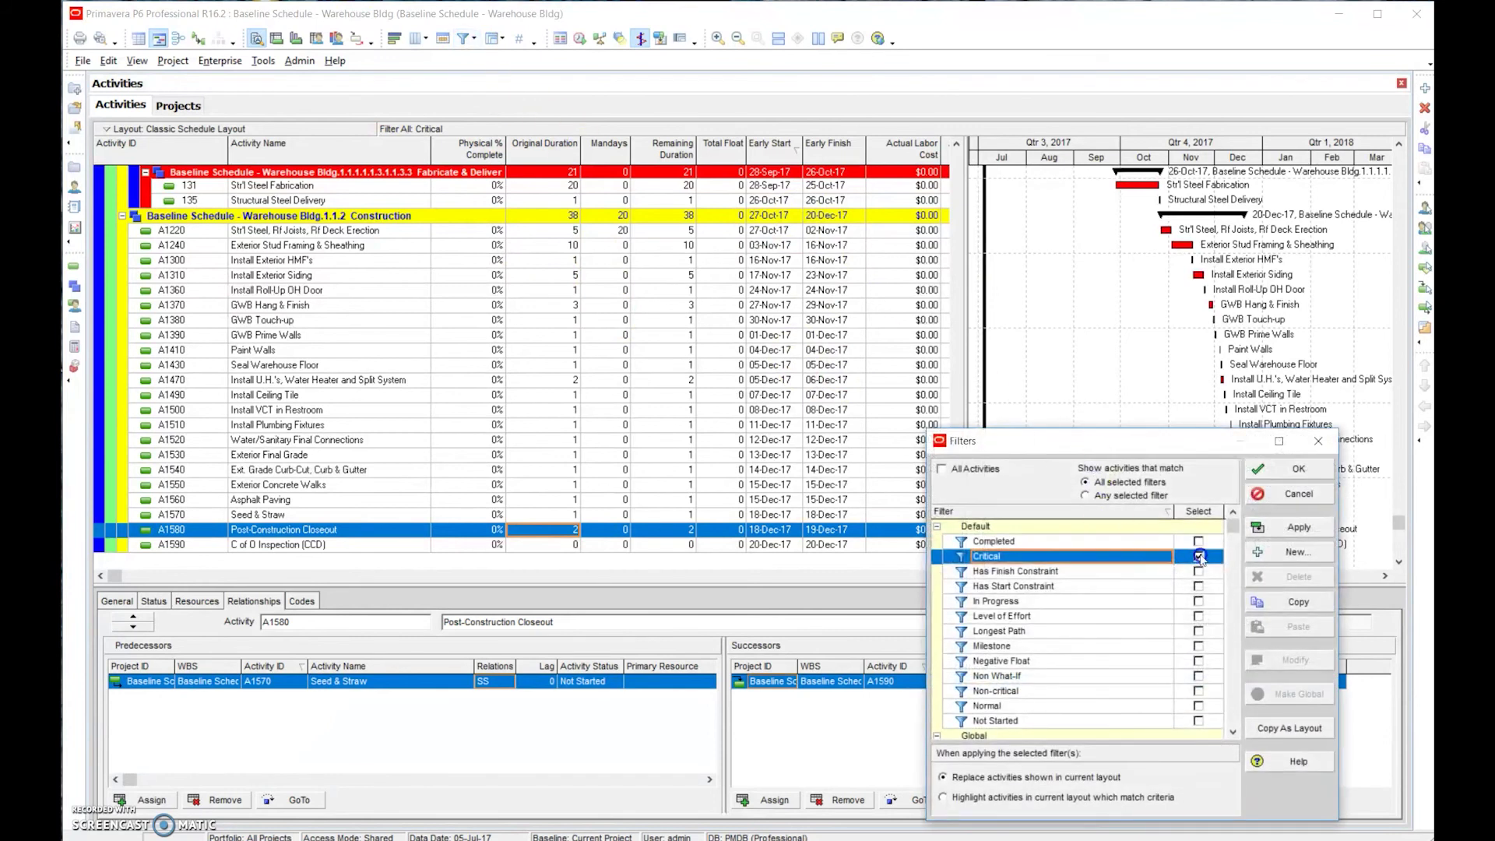
{"action": "left_click", "coordinate": [1199, 557]}
{"action": "left_click", "coordinate": [1263, 468]}
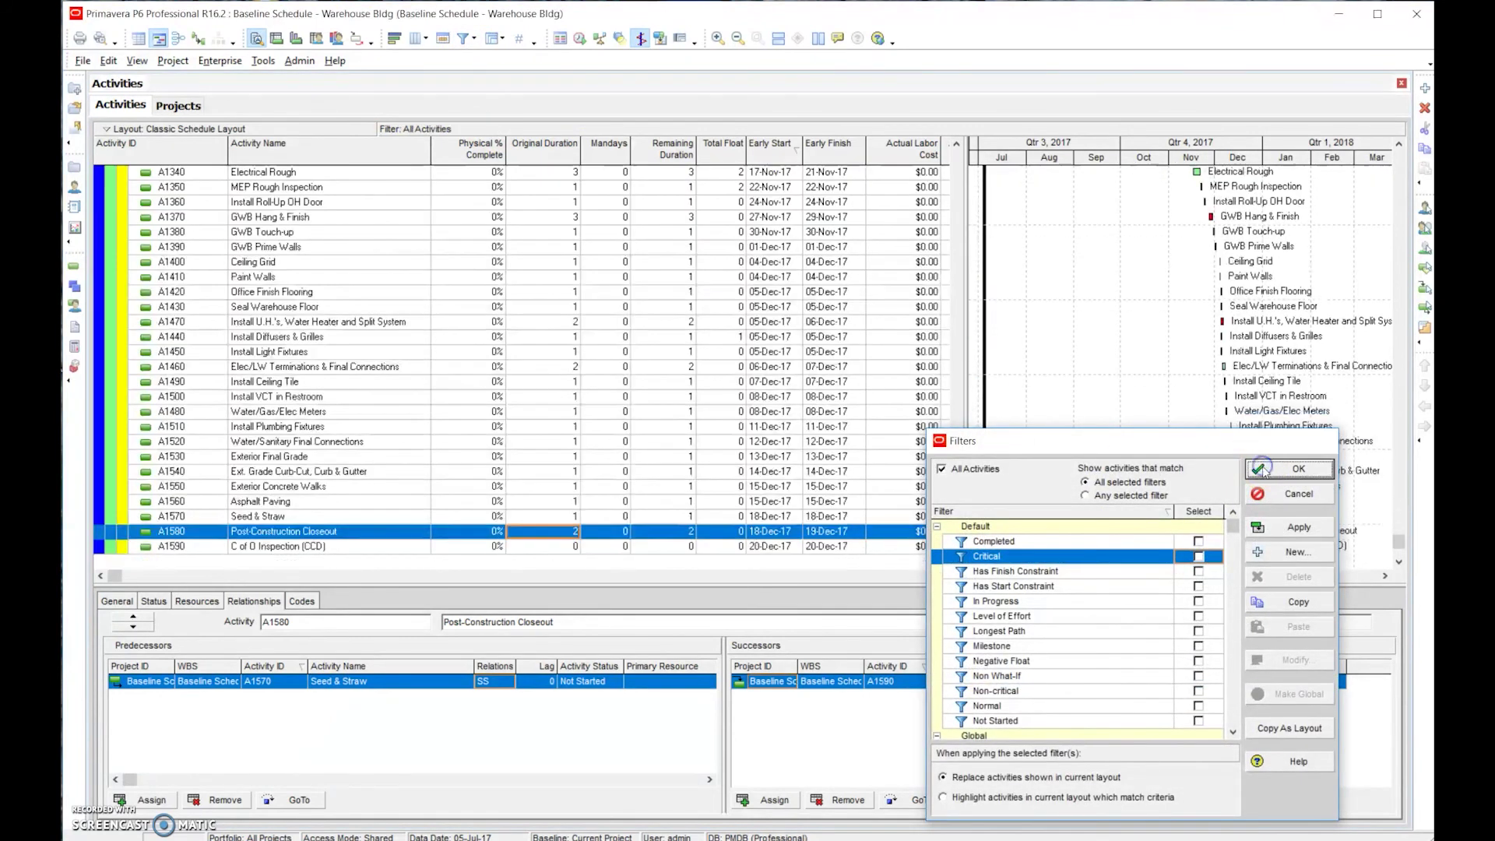